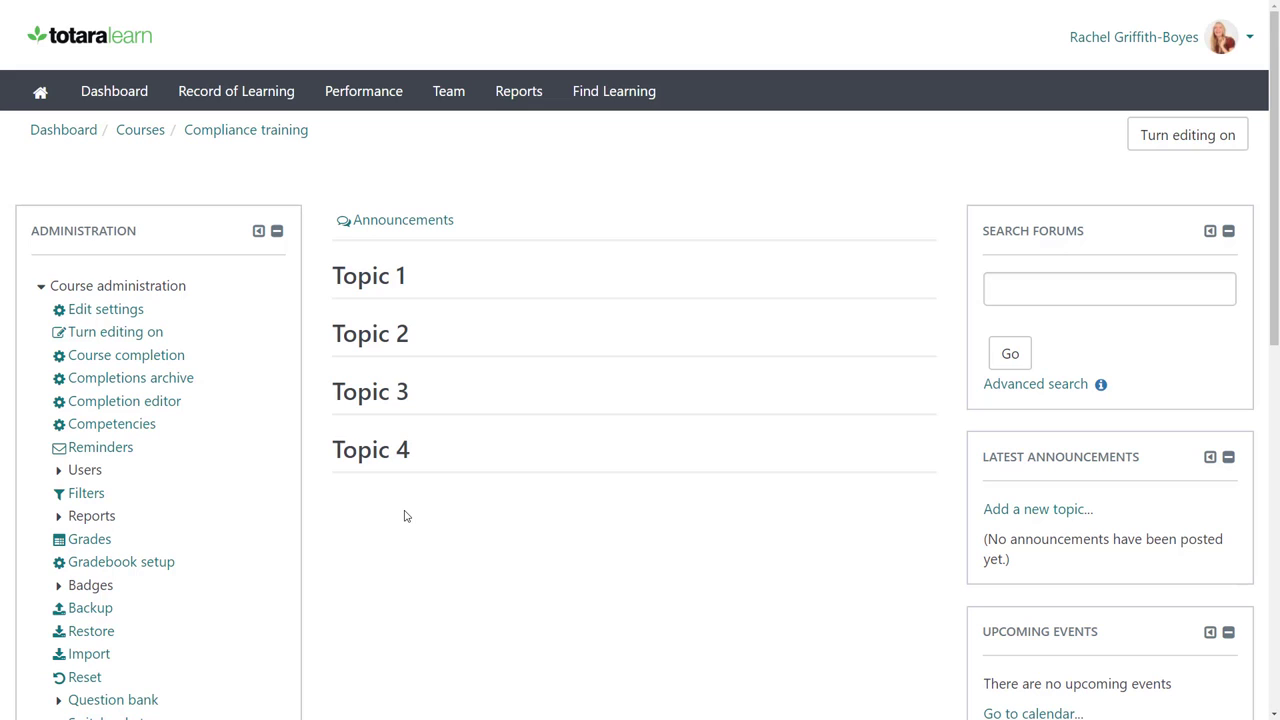
Turn on course editing and start adding a SCORM package to Topic 2
{"action": "left_click", "coordinate": [1145, 140]}
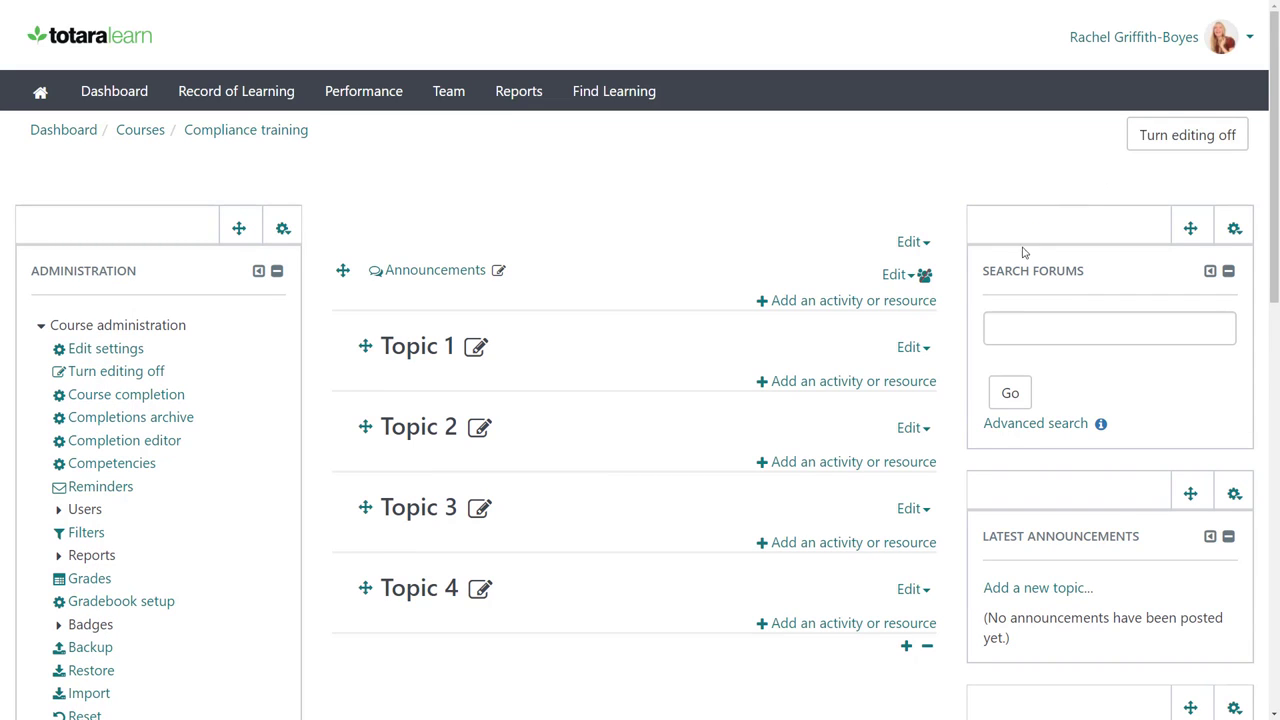
{"action": "left_click", "coordinate": [807, 464]}
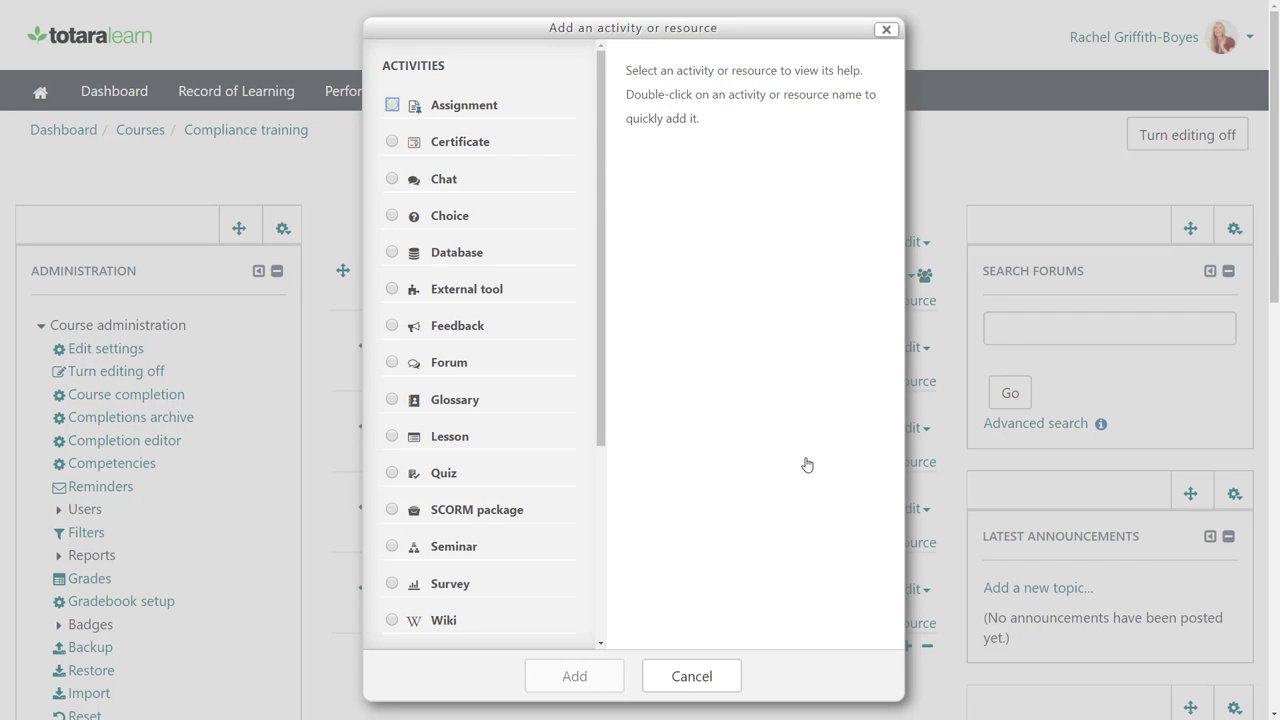
{"action": "left_click", "coordinate": [500, 506]}
{"action": "left_click", "coordinate": [545, 673]}
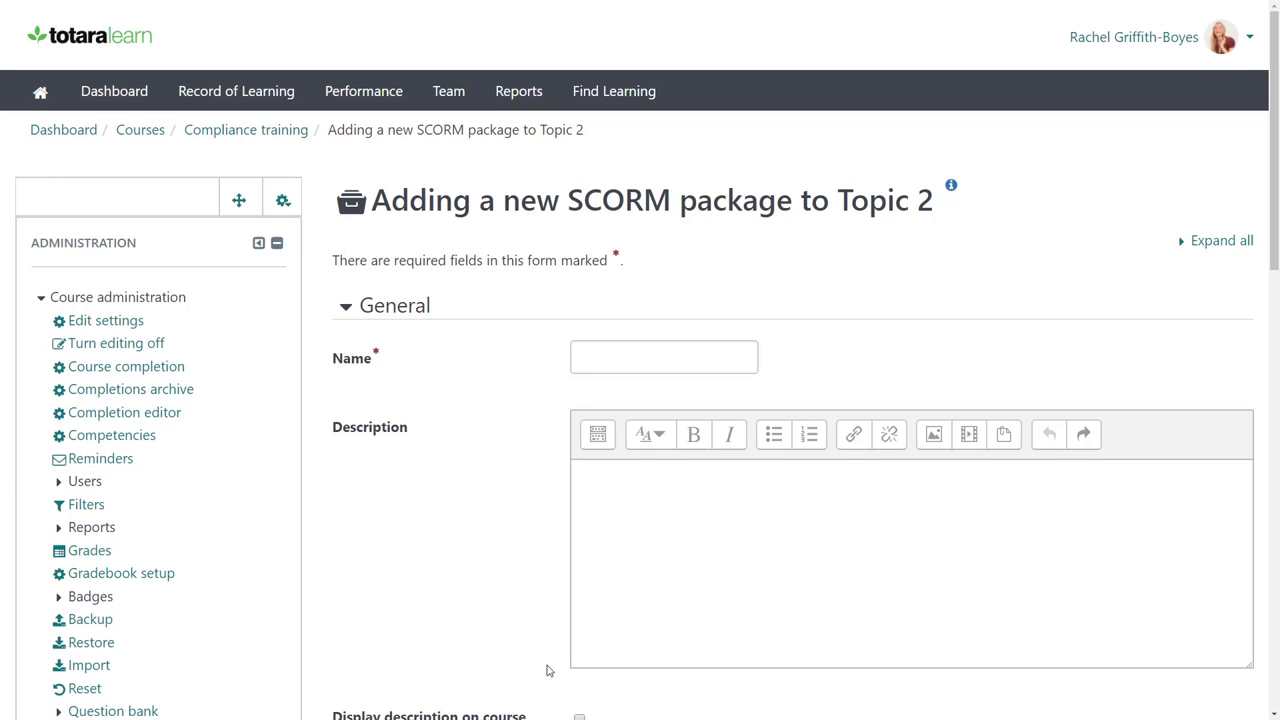
Name the package "Data Protection Law", describe it as "Explore this brief tutorial on what you need to know about data protection laws.", and display the description on the course page
{"action": "left_click", "coordinate": [590, 360]}
{"action": "type", "text": "D"}
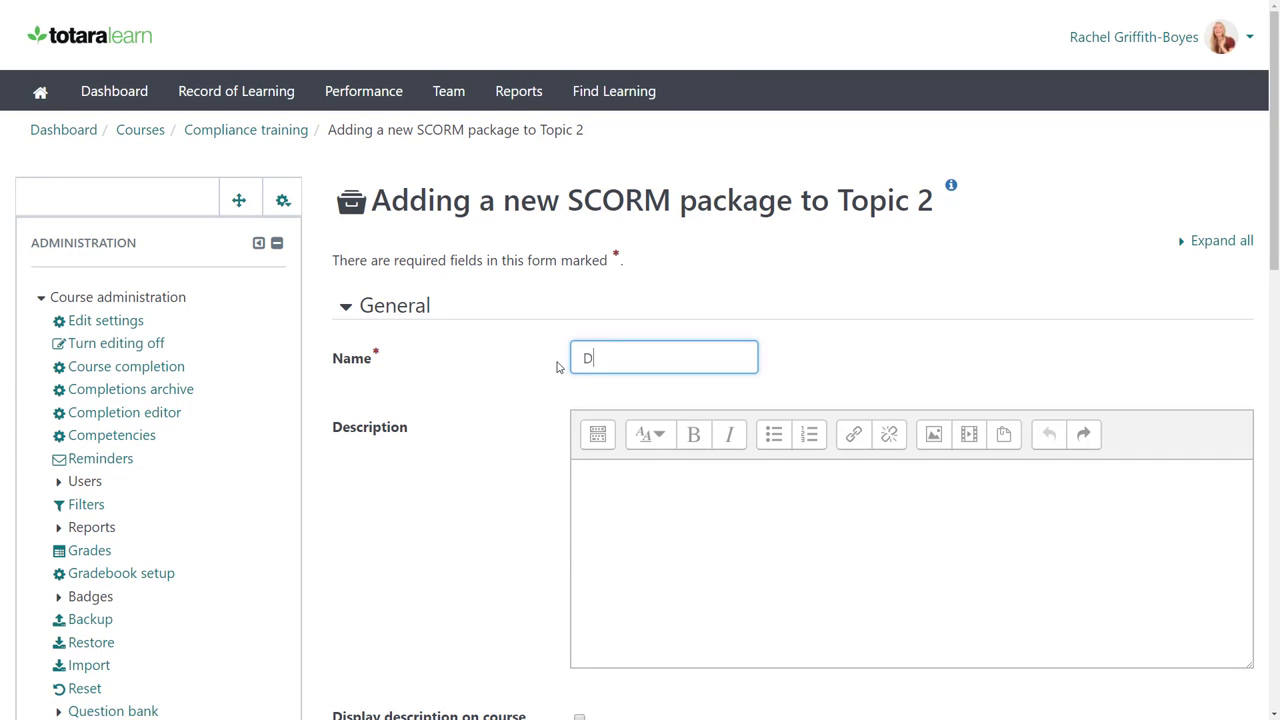
{"action": "type", "text": "ata Protection Law"}
{"action": "key", "text": "Tab"}
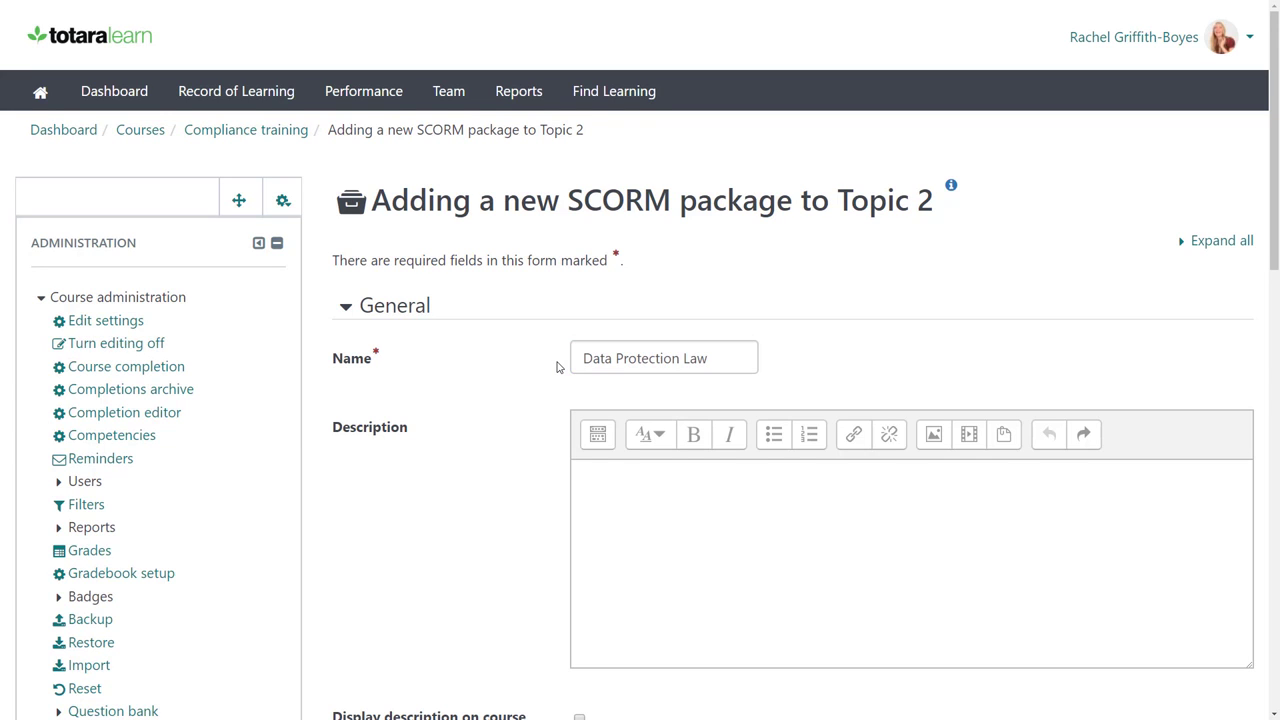
{"action": "left_click", "coordinate": [580, 476]}
{"action": "type", "text": "Explore this brief tutorial on what you need to know about data protection laws."}
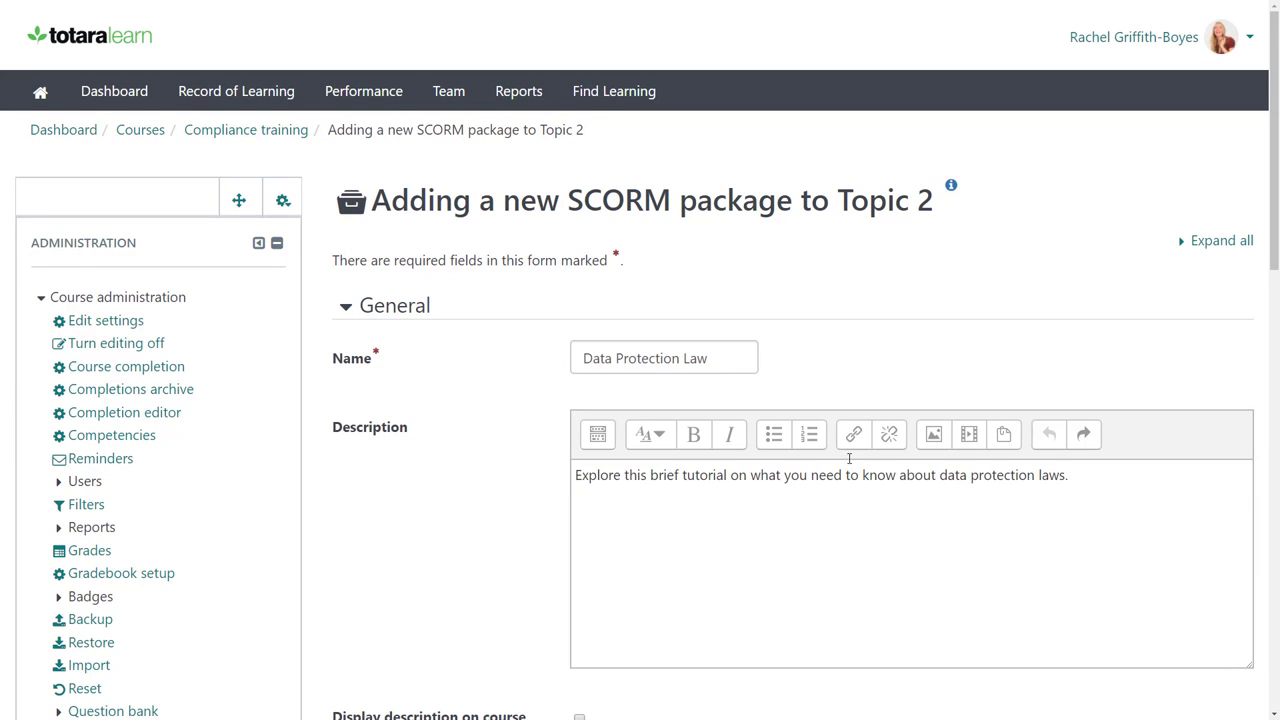
{"action": "left_click_drag", "start_coordinate": [1274, 260], "coordinate": [1217, 477]}
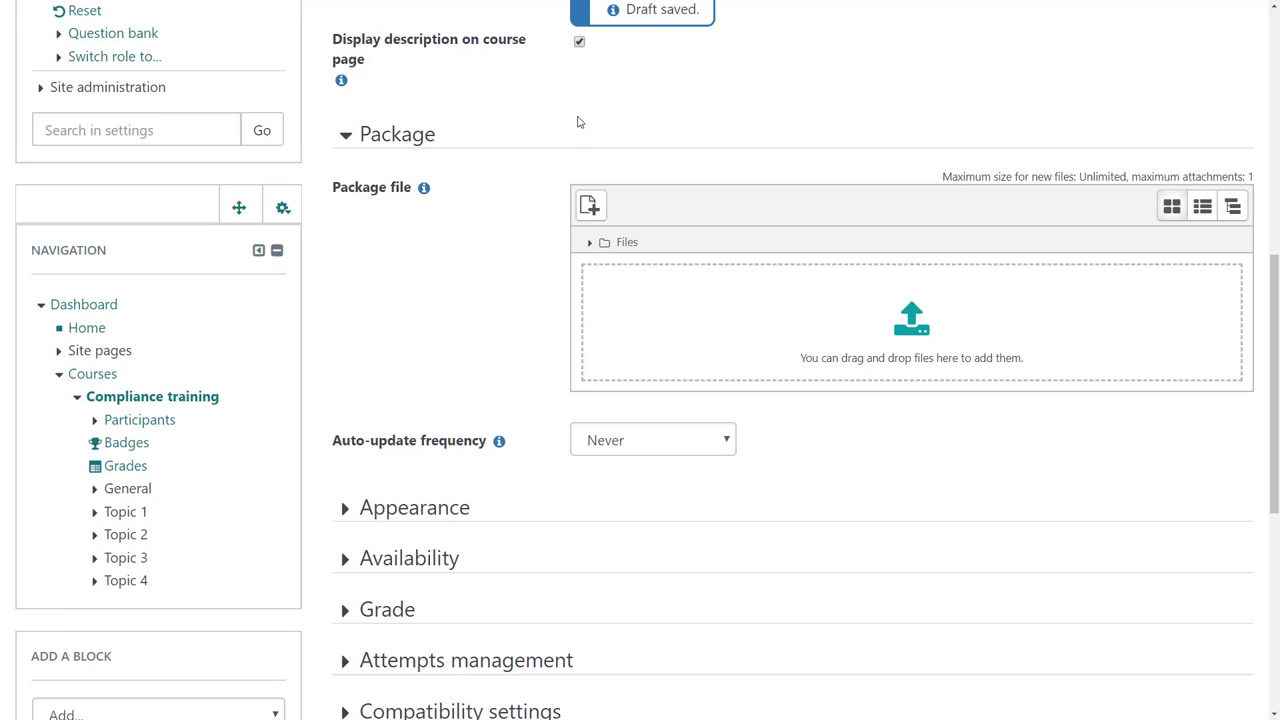
Add Data Protection Law.zip as the SCORM activity's package file
{"action": "left_click", "coordinate": [587, 205]}
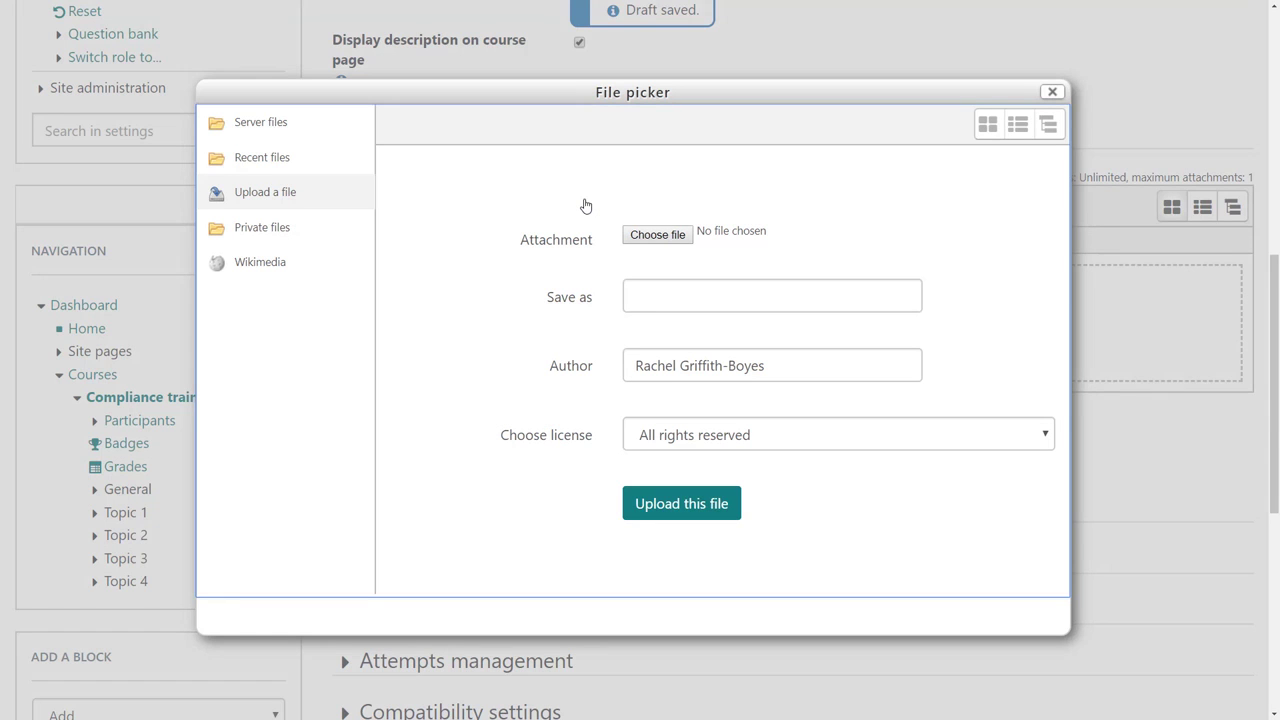
{"action": "left_click", "coordinate": [1051, 92]}
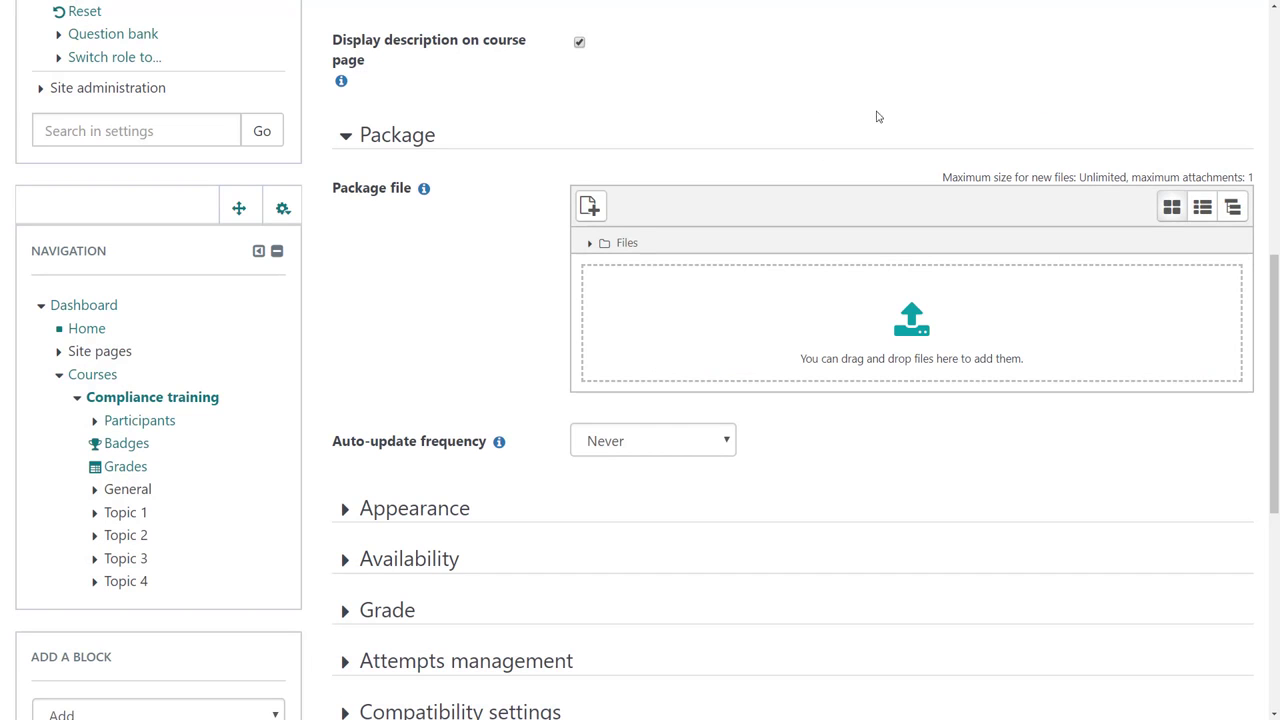
{"action": "left_click_drag", "start_coordinate": [117, 495], "coordinate": [615, 378]}
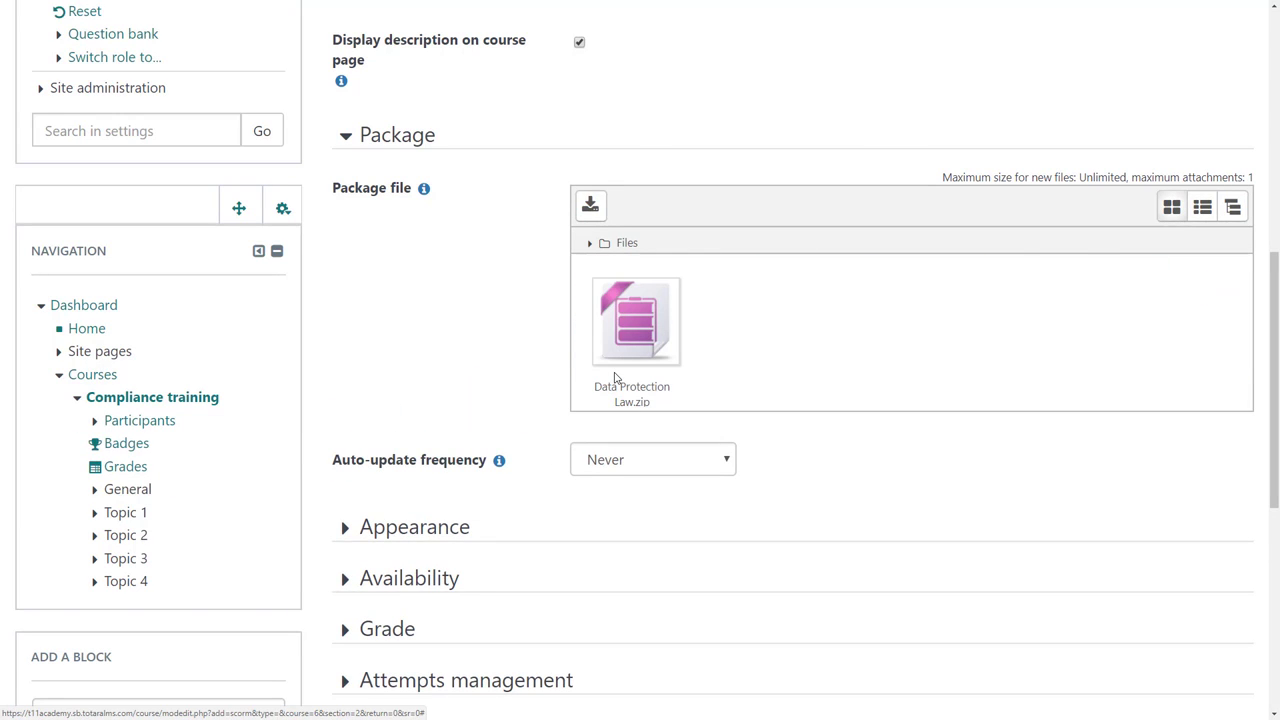
In the expanded Appearance settings, set the package to display in New window (simple) and disable display of the activity name
{"action": "left_click_drag", "start_coordinate": [1274, 362], "coordinate": [1268, 530]}
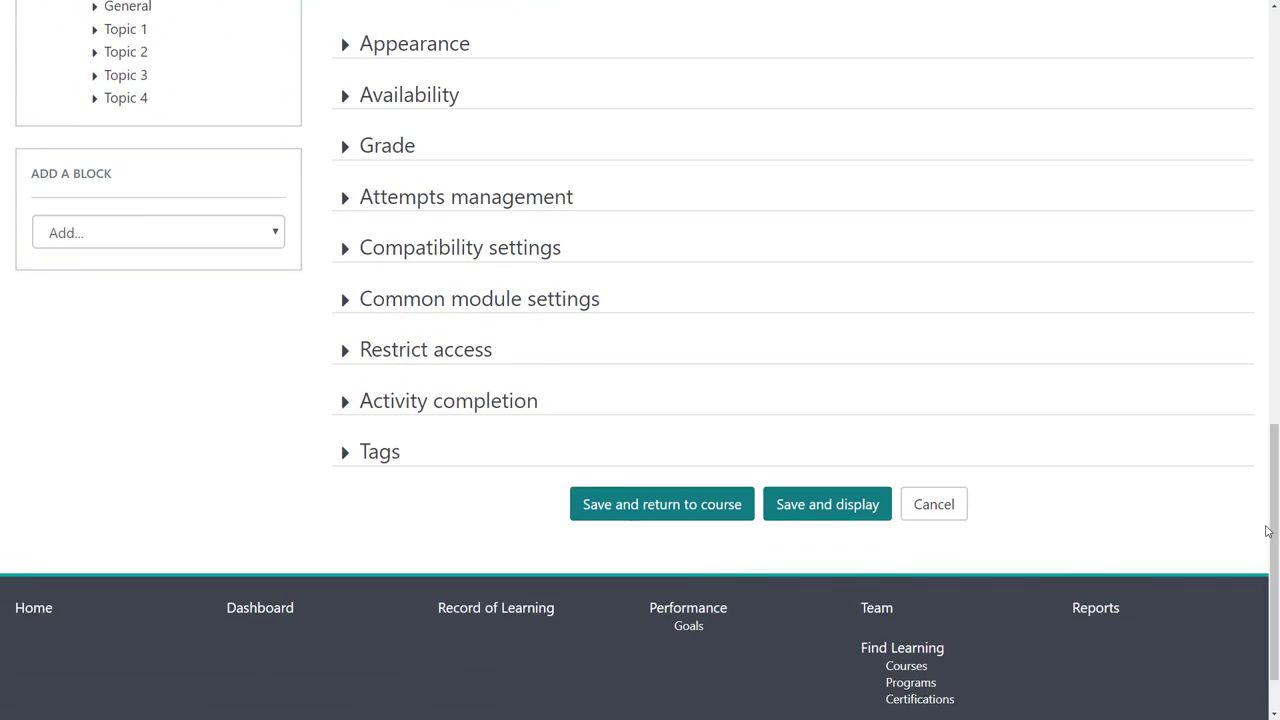
{"action": "left_click", "coordinate": [446, 57]}
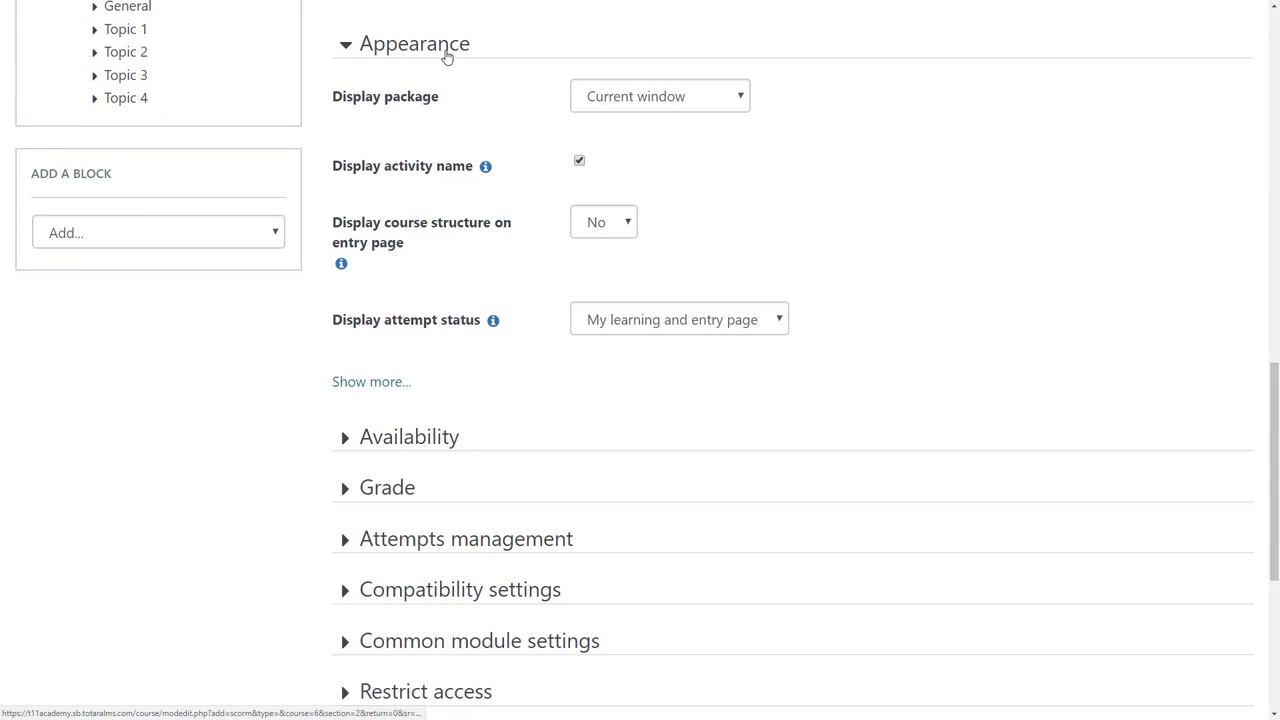
{"action": "left_click", "coordinate": [718, 98]}
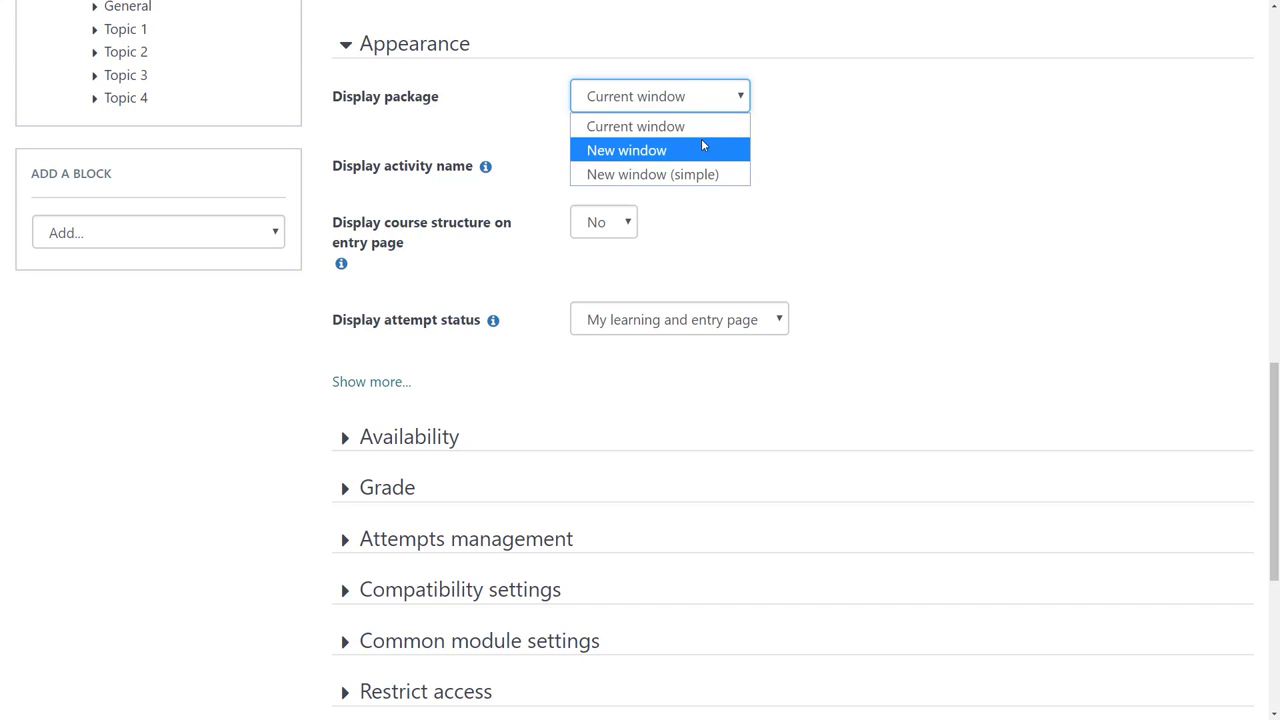
{"action": "left_click", "coordinate": [702, 148]}
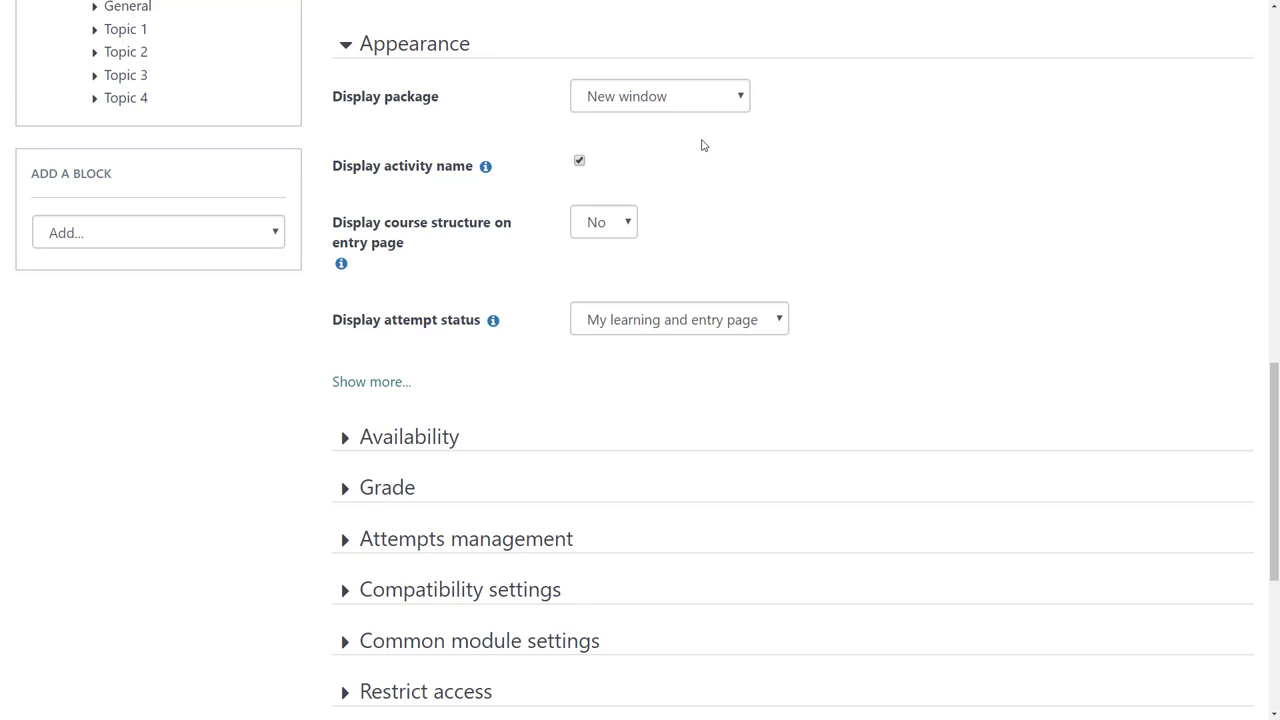
{"action": "left_click", "coordinate": [392, 383]}
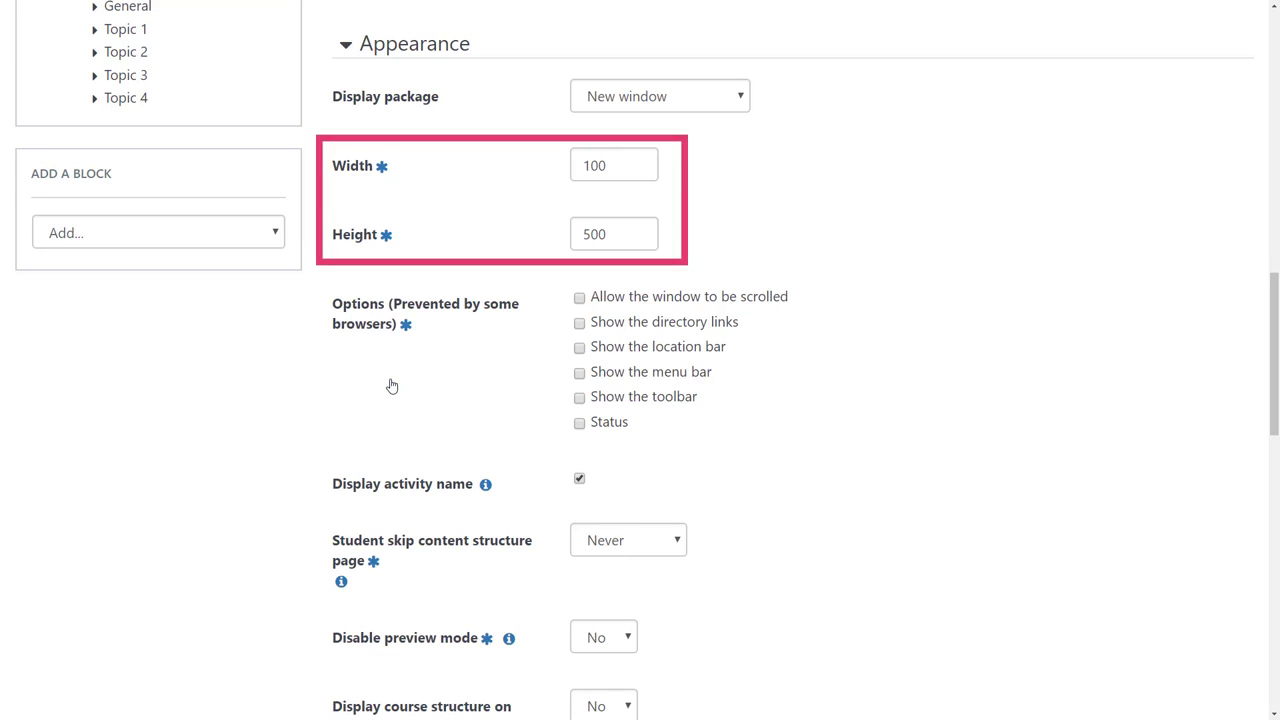
{"action": "left_click", "coordinate": [734, 100]}
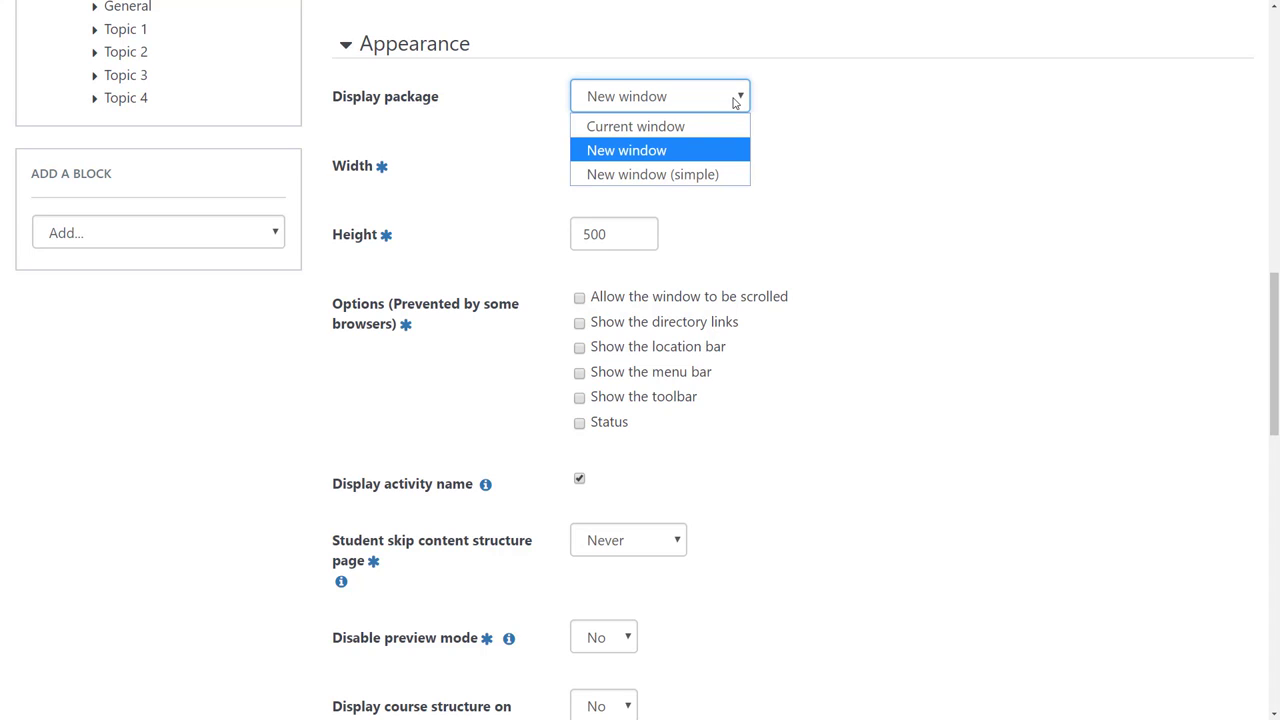
{"action": "left_click", "coordinate": [715, 176]}
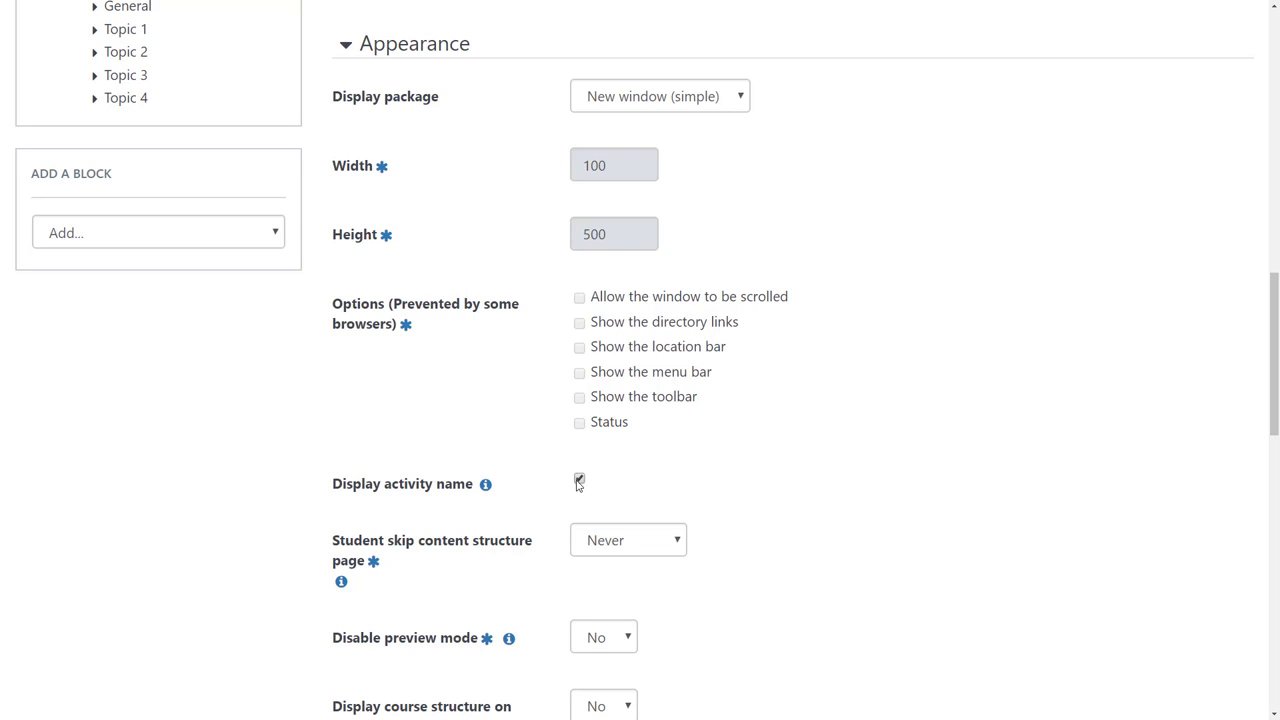
Expand the Availability settings and set the grading method to Average grade
{"action": "left_click_drag", "start_coordinate": [1273, 356], "coordinate": [1271, 453]}
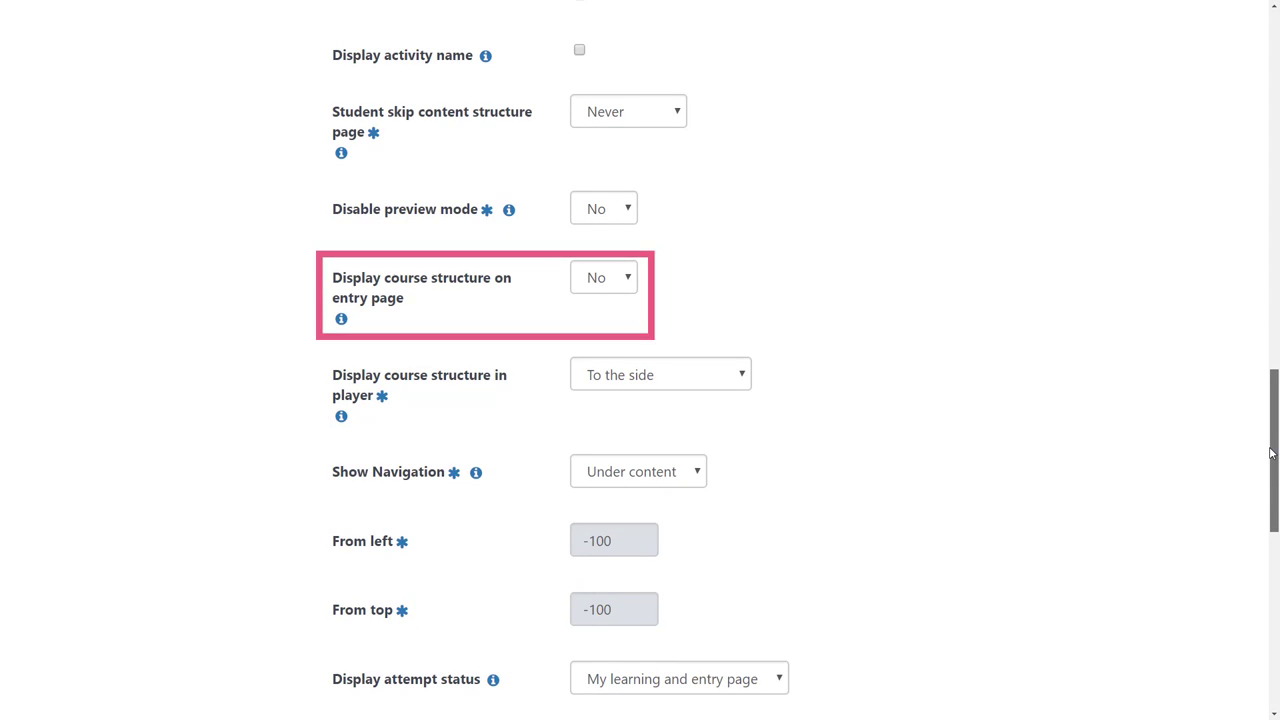
{"action": "scroll", "coordinate": [1119, 492], "scroll_direction": "down", "scroll_amount": 8}
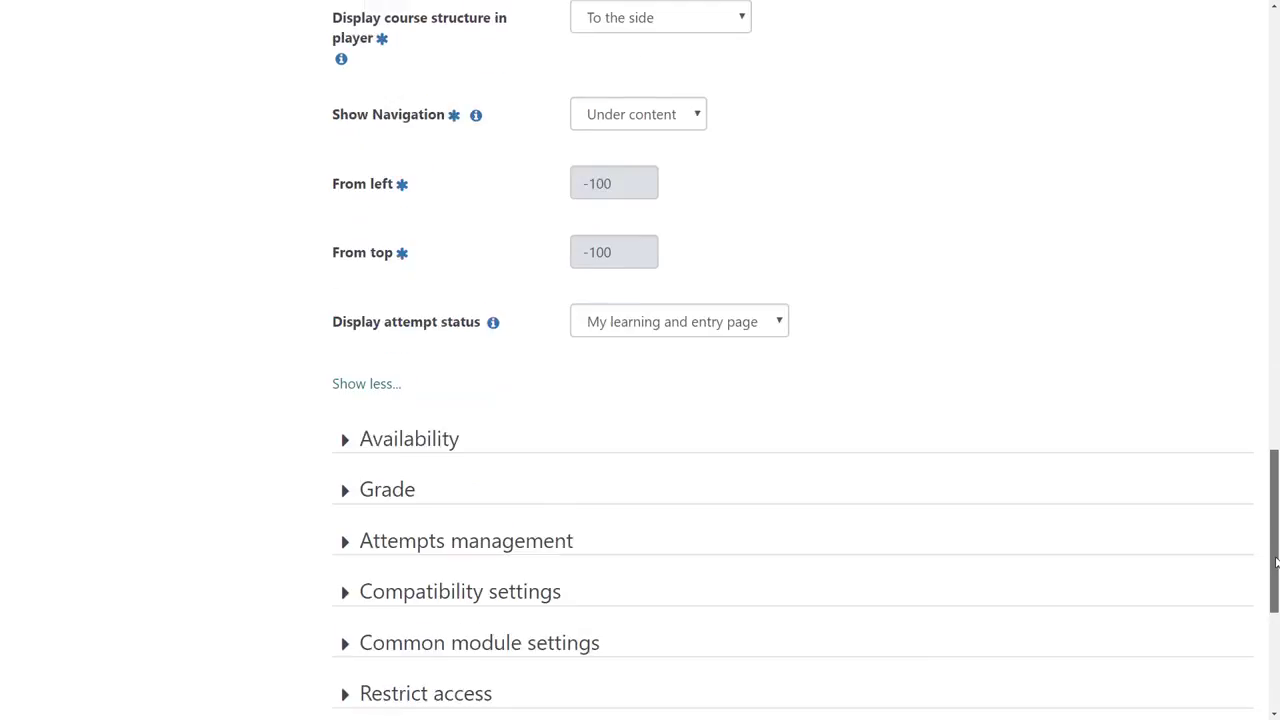
{"action": "left_click", "coordinate": [435, 22]}
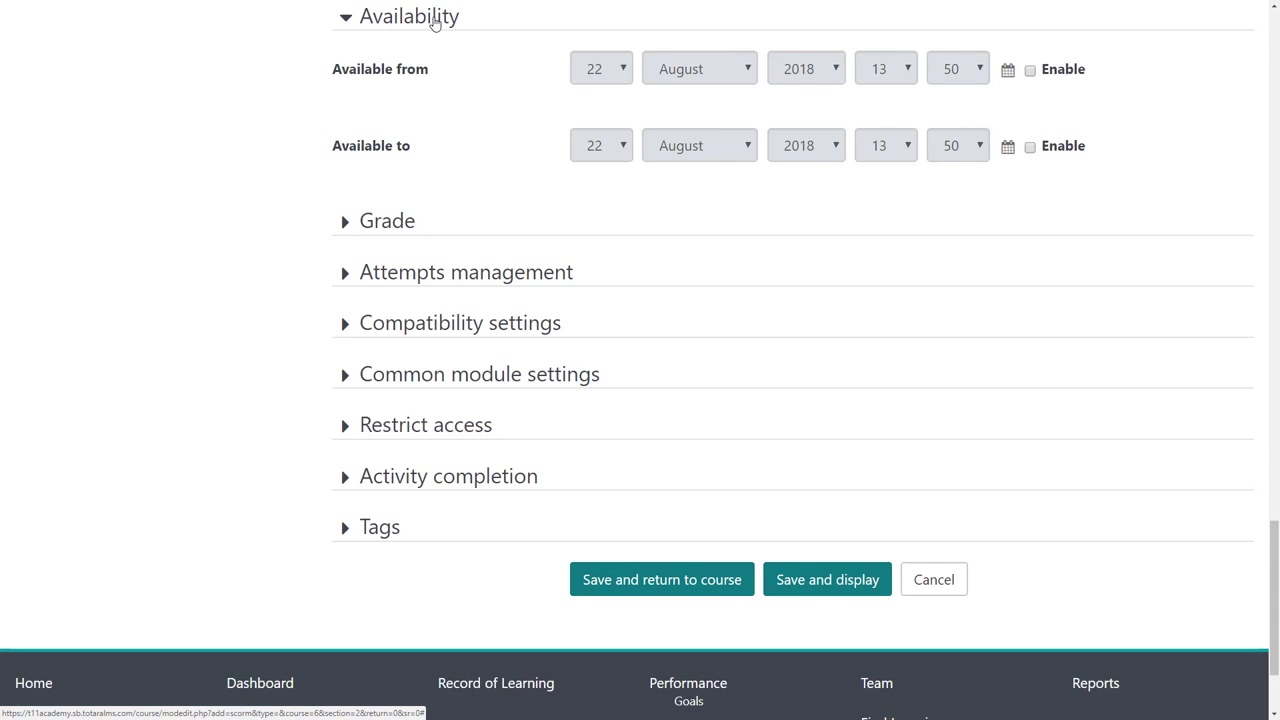
{"action": "left_click", "coordinate": [412, 222]}
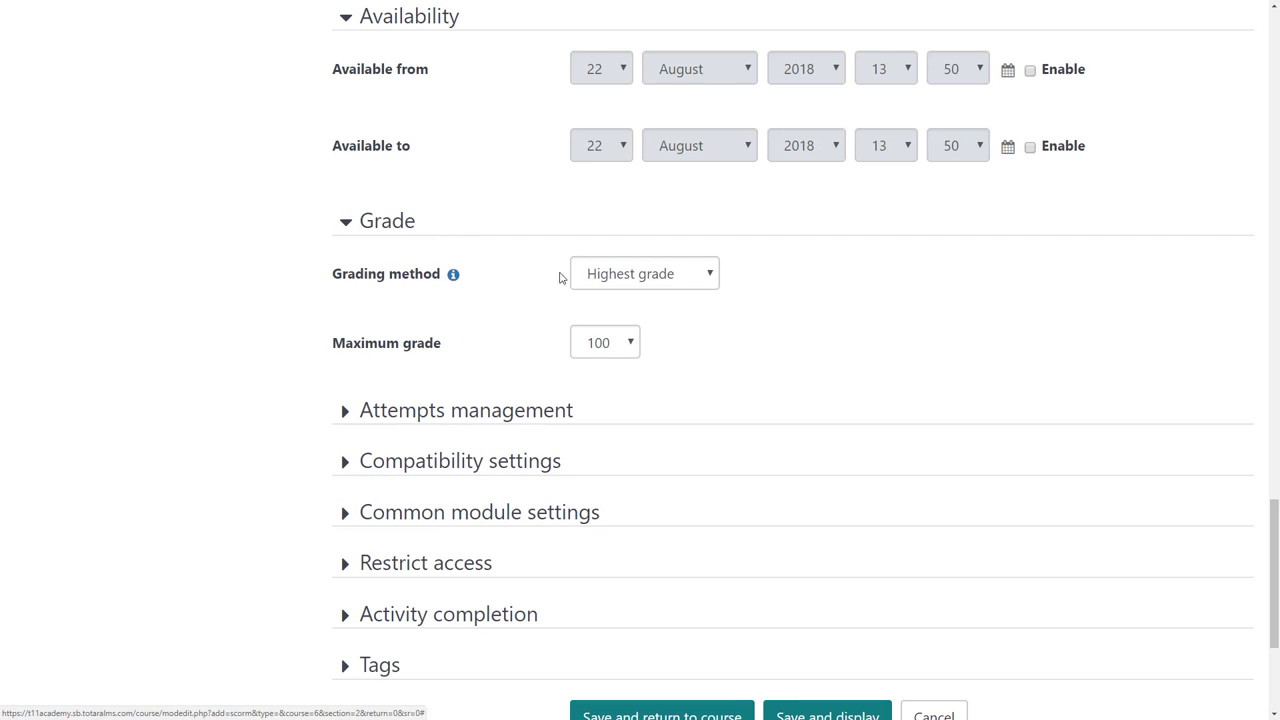
{"action": "left_click", "coordinate": [672, 276]}
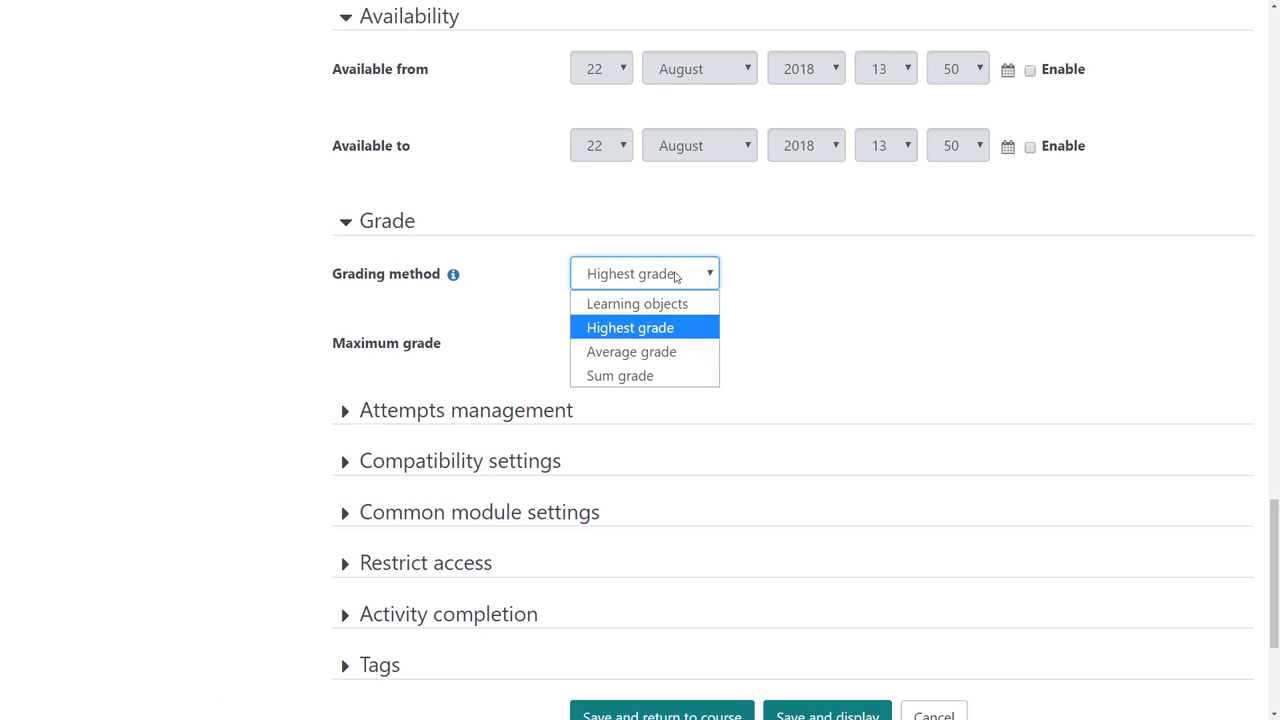
{"action": "left_click", "coordinate": [686, 343]}
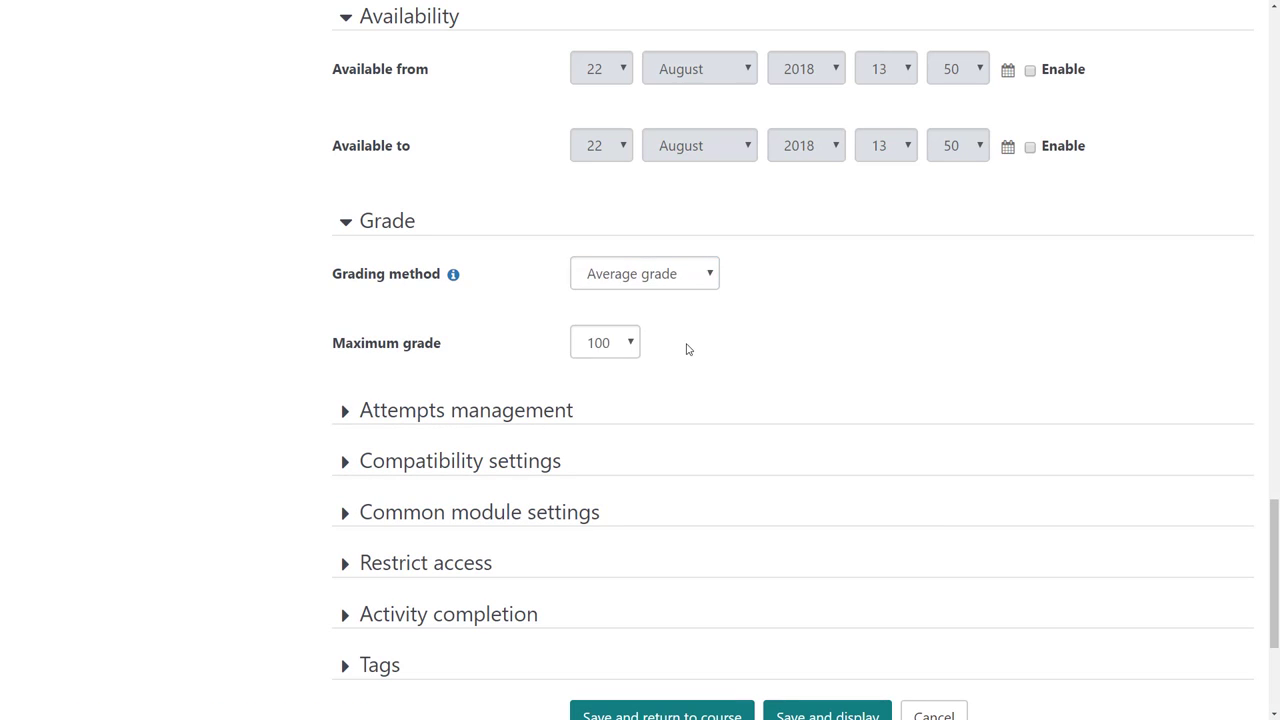
Review the options under Attempts management, Compatibility settings and Common module settings
{"action": "left_click_drag", "start_coordinate": [1277, 523], "coordinate": [1265, 593]}
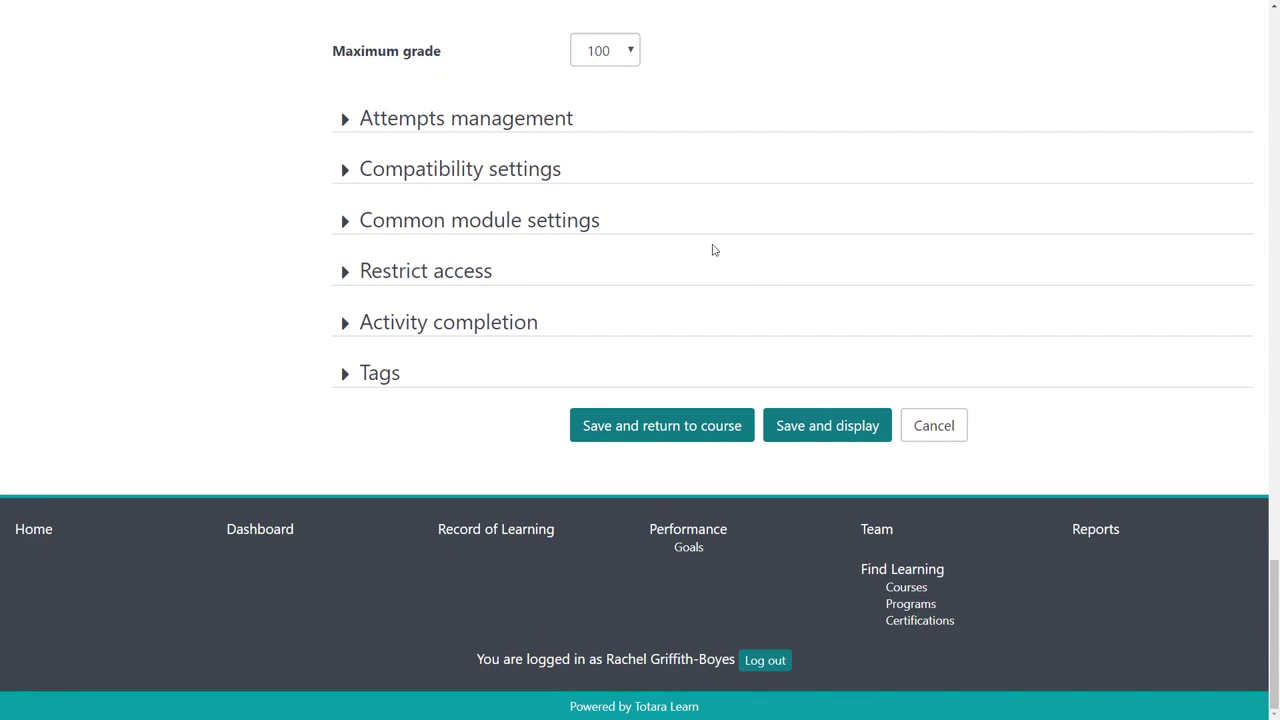
{"action": "left_click", "coordinate": [546, 120]}
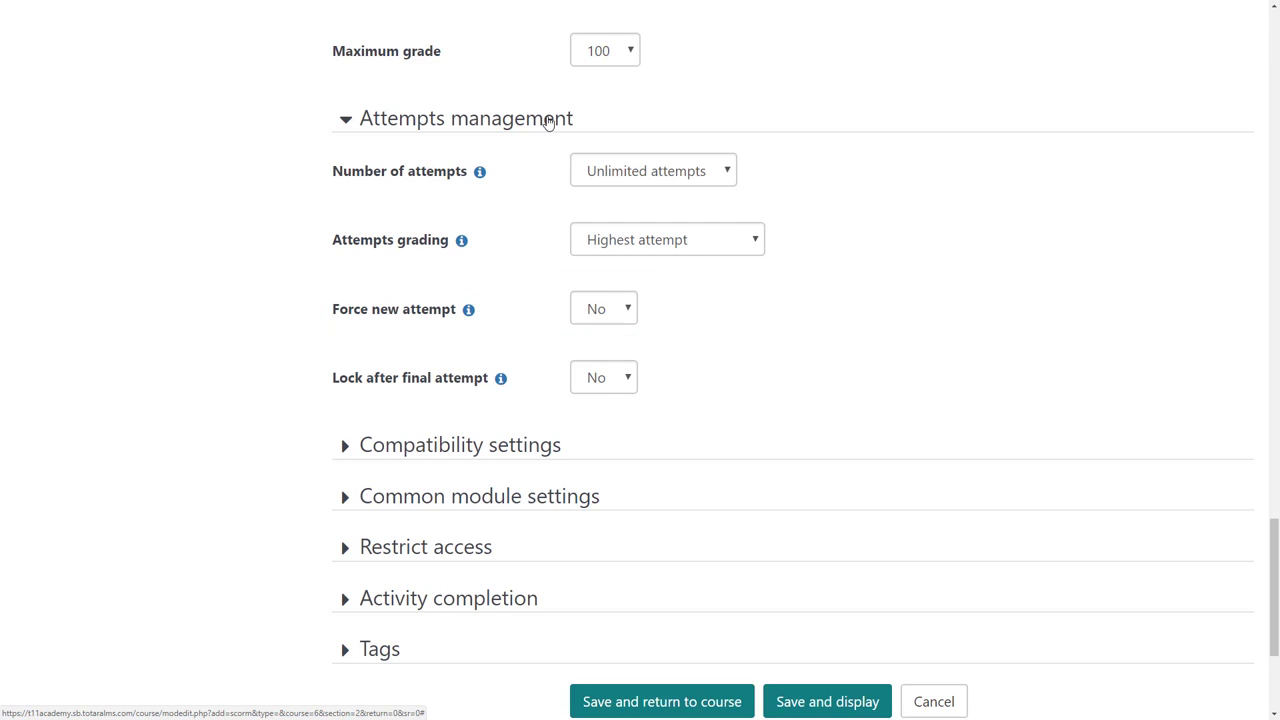
{"action": "scroll", "coordinate": [1274, 590], "scroll_direction": "down", "scroll_amount": 3}
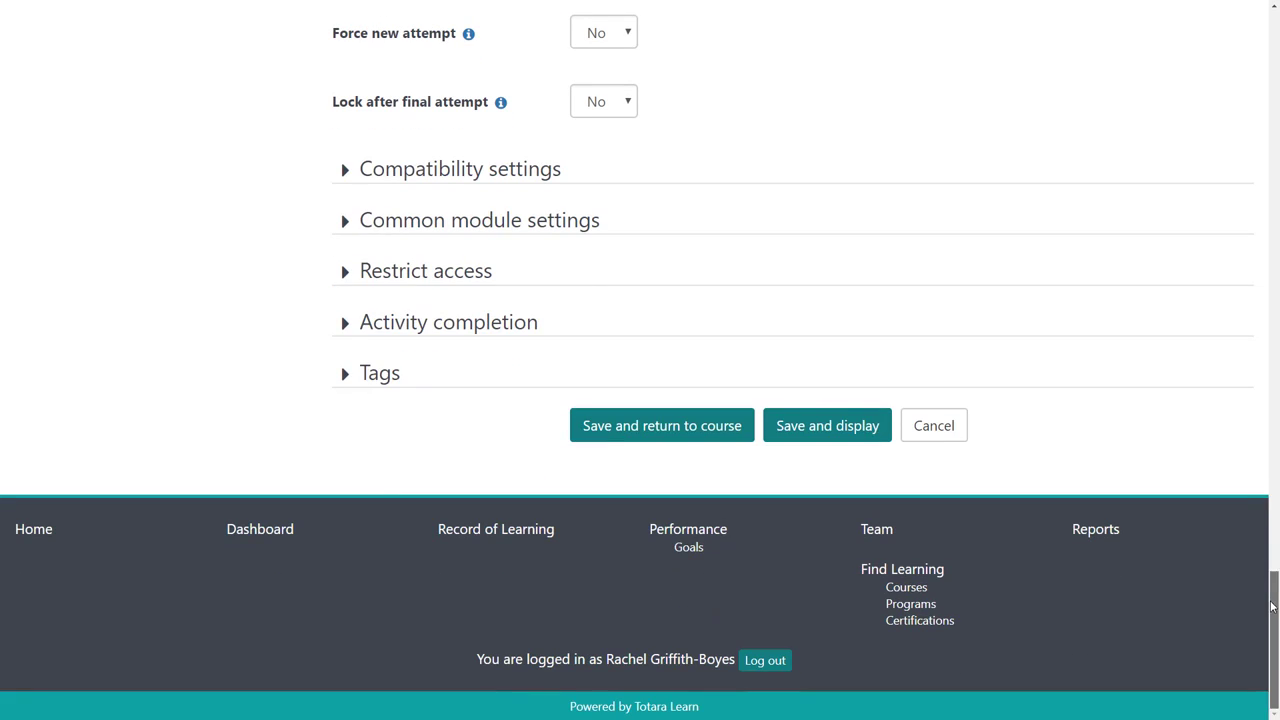
{"action": "left_click", "coordinate": [511, 166]}
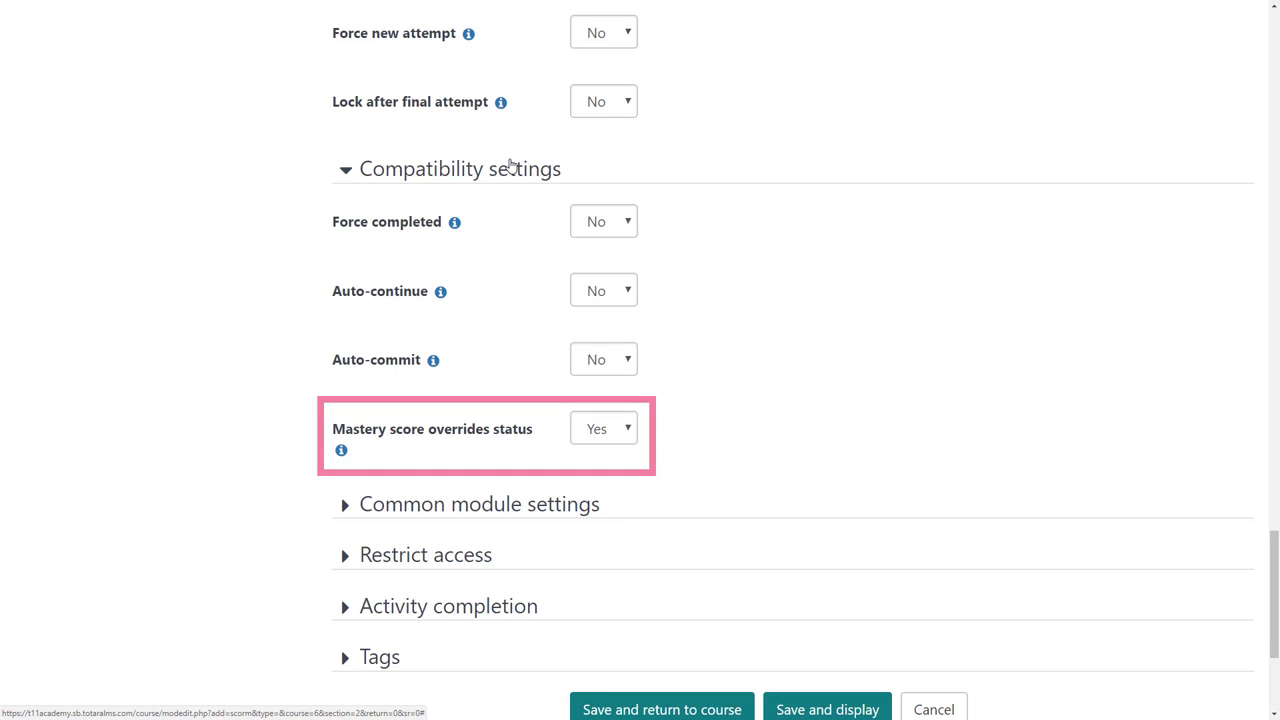
{"action": "left_click_drag", "start_coordinate": [1275, 586], "coordinate": [1276, 648]}
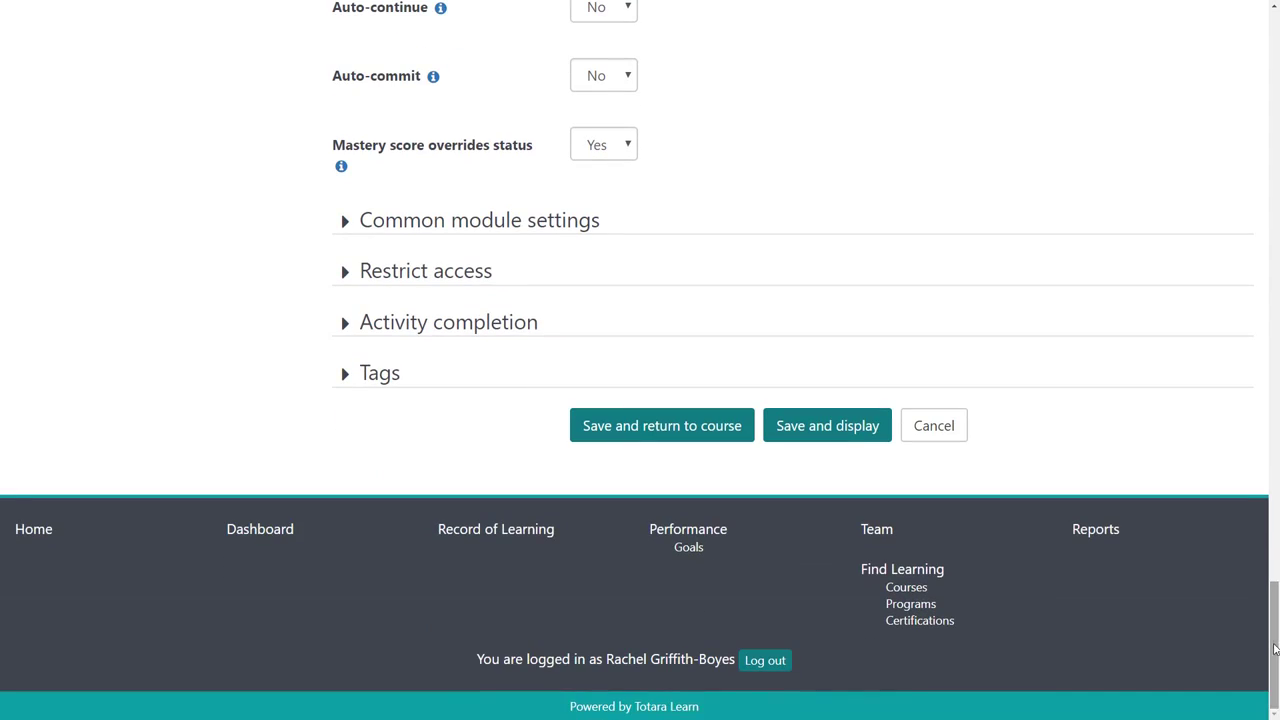
{"action": "left_click", "coordinate": [587, 224]}
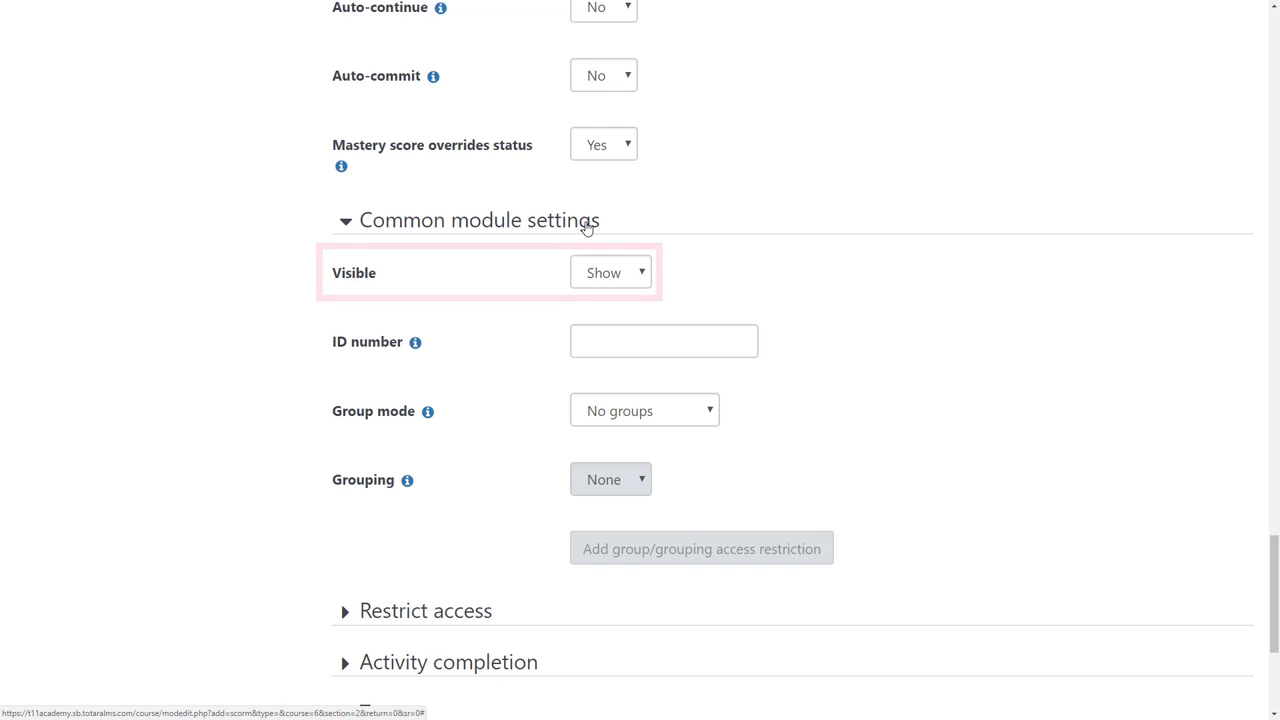
{"action": "scroll", "coordinate": [1272, 630], "scroll_direction": "down", "scroll_amount": 2}
{"action": "scroll", "coordinate": [1272, 630], "scroll_direction": "down", "scroll_amount": 2}
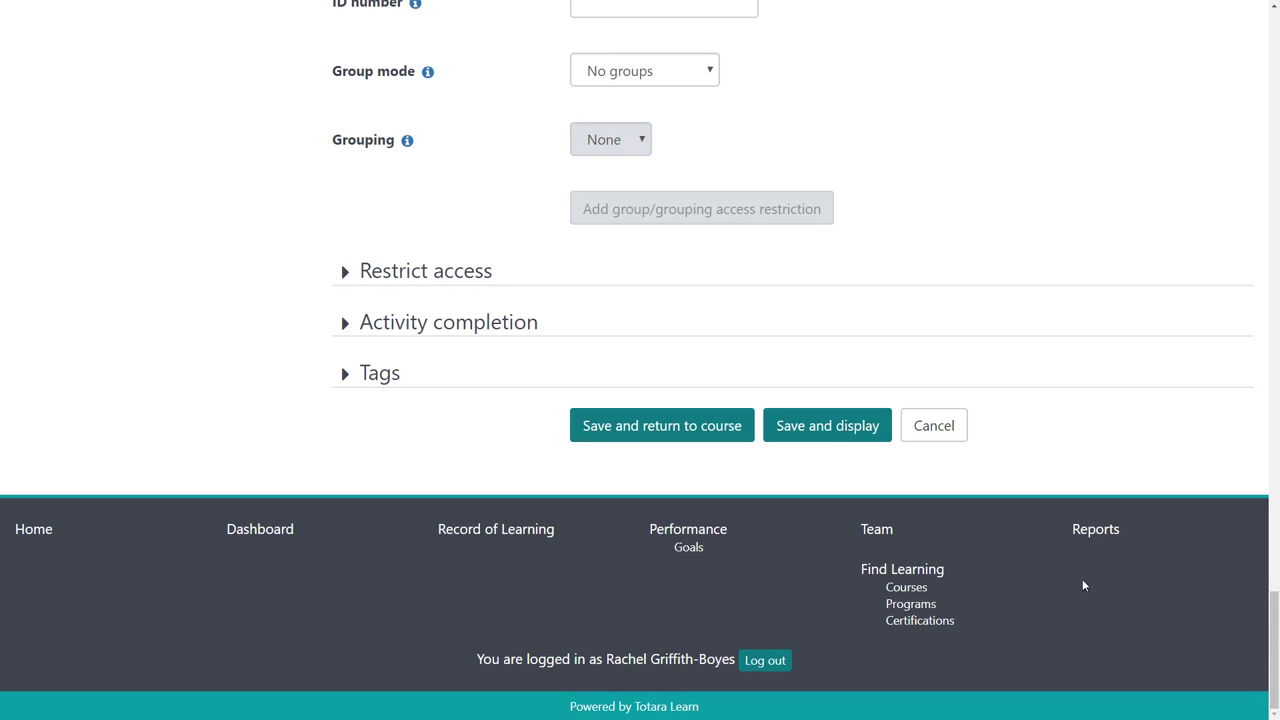
Review the restriction types available for limiting access to the activity, without adding one
{"action": "left_click", "coordinate": [480, 278]}
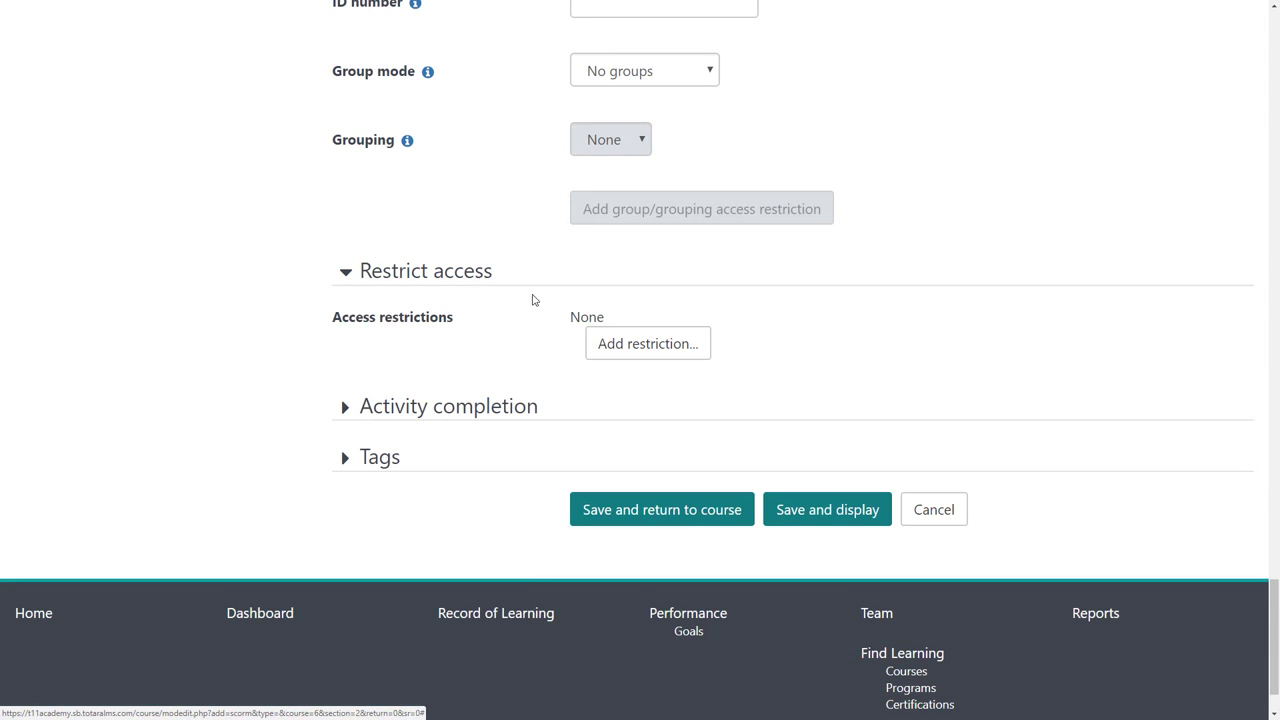
{"action": "left_click", "coordinate": [646, 344]}
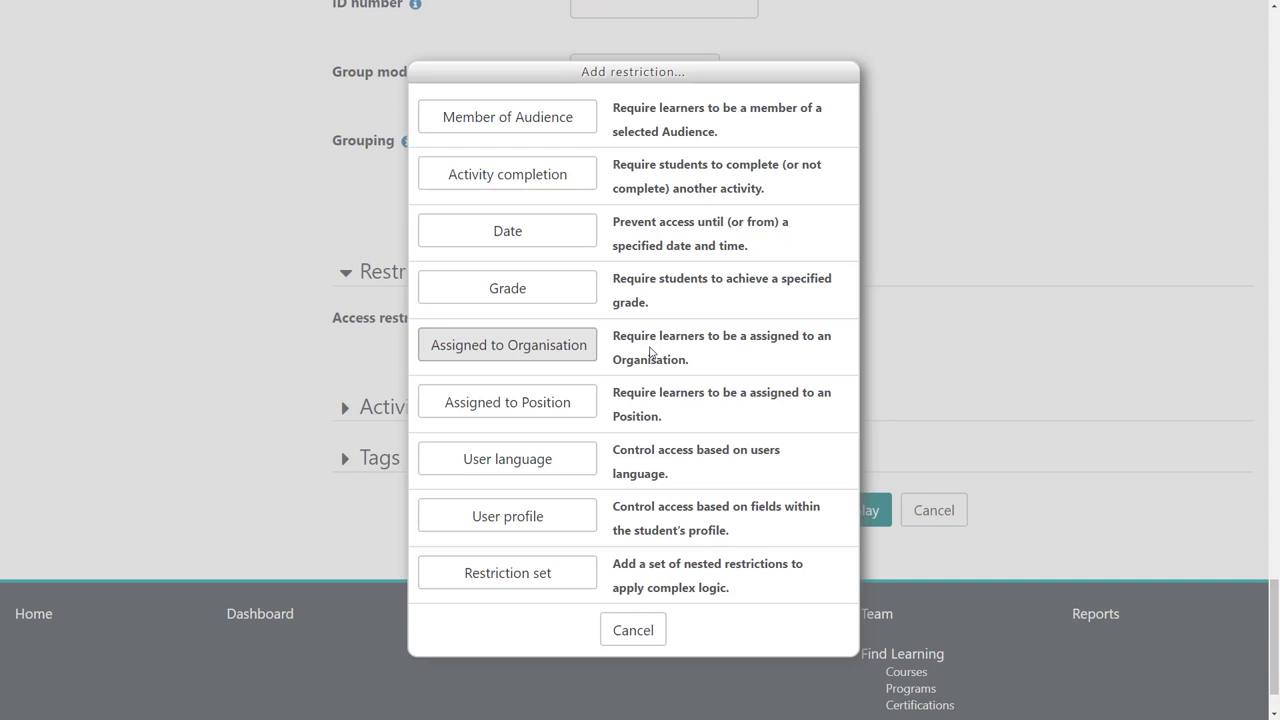
{"action": "left_click", "coordinate": [636, 628]}
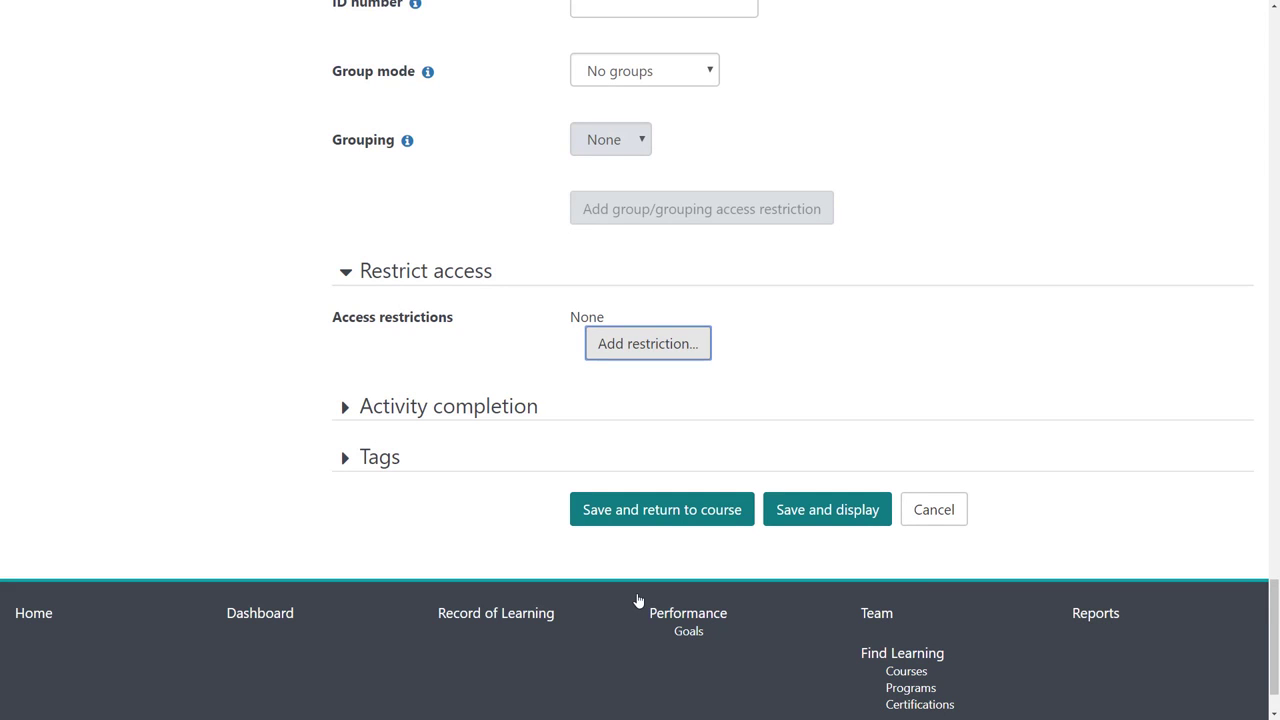
Set completion tracking to Show activity as complete when conditions are met, require the Passed status, and save the activity, returning to the course
{"action": "scroll", "coordinate": [1249, 631], "scroll_direction": "down", "scroll_amount": 2}
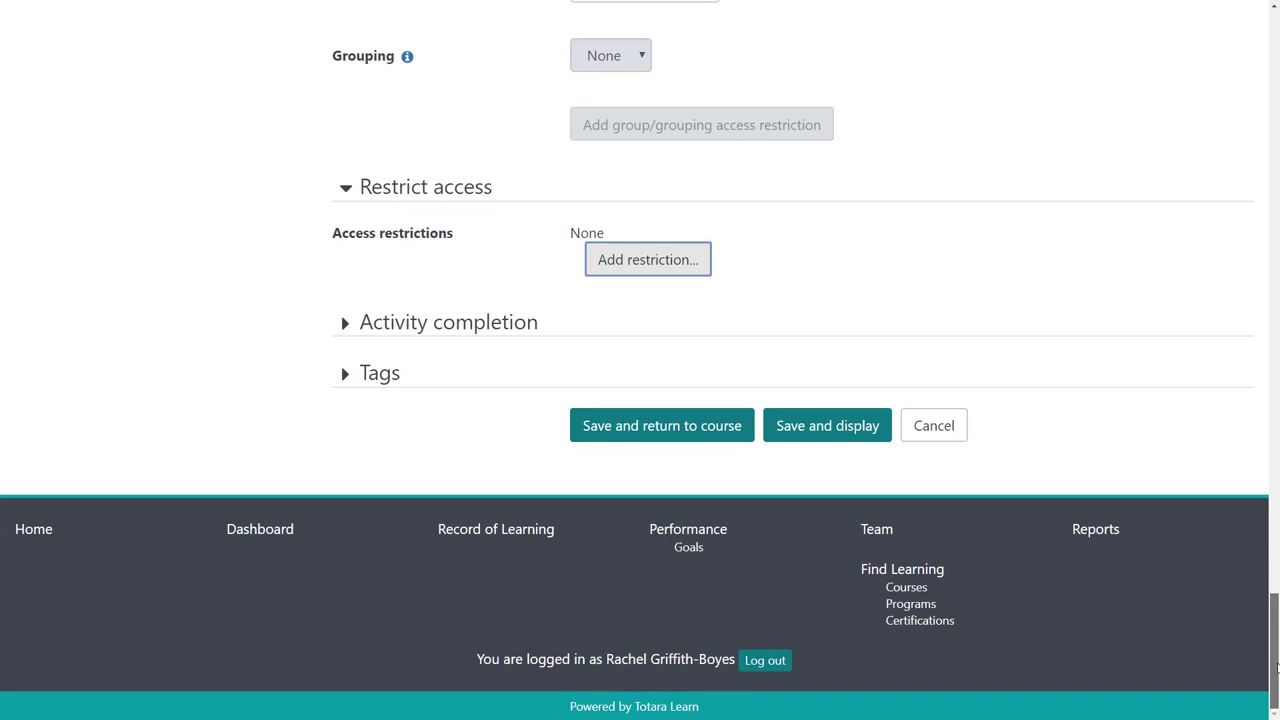
{"action": "left_click", "coordinate": [501, 333]}
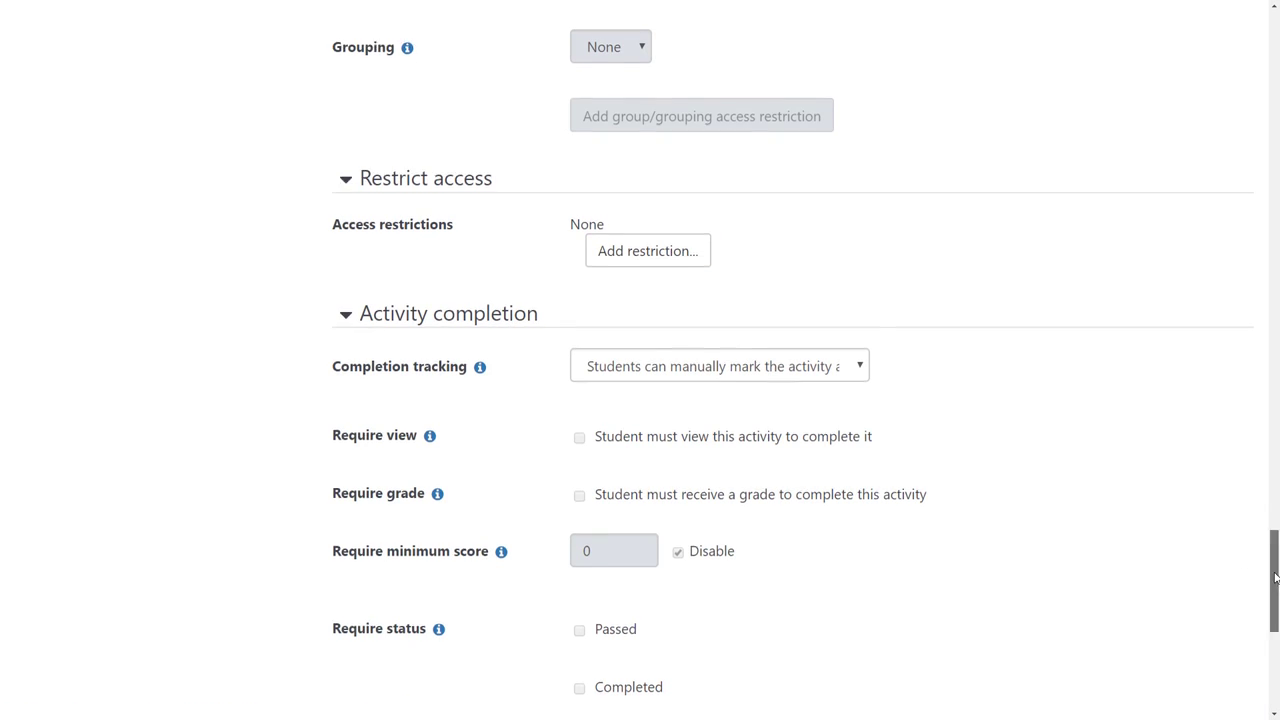
{"action": "left_click_drag", "start_coordinate": [1274, 577], "coordinate": [1272, 614]}
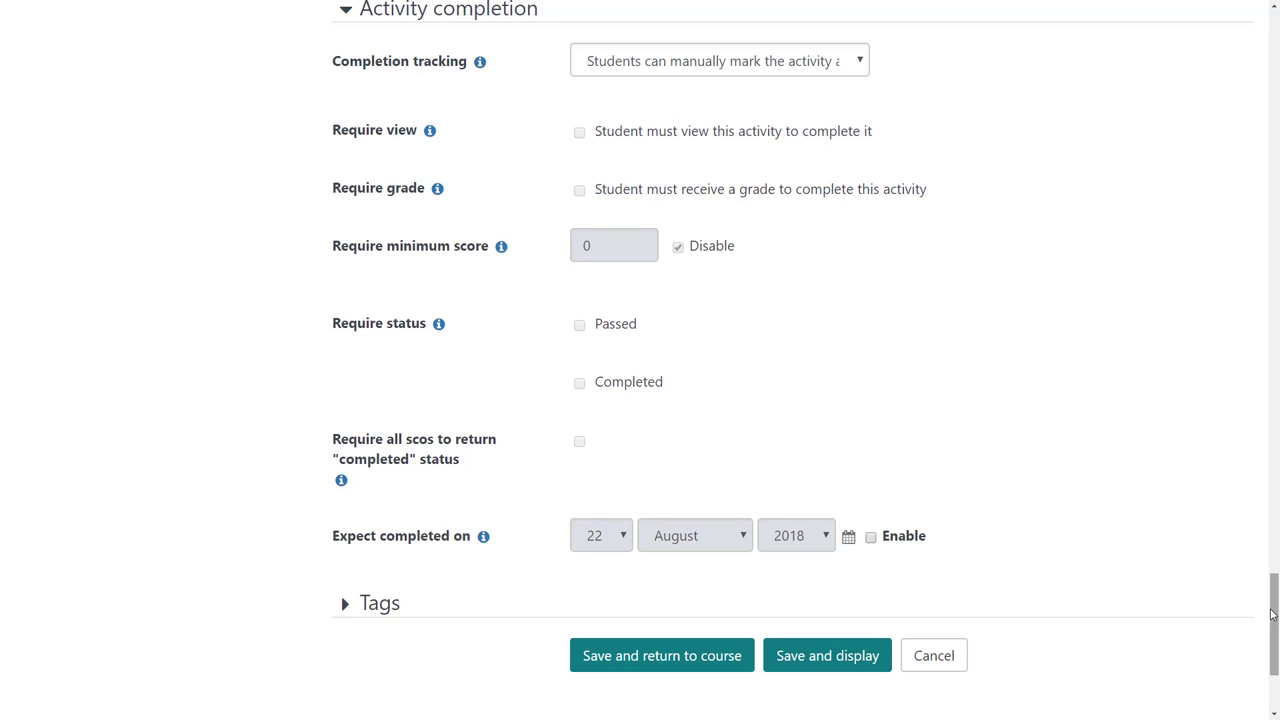
{"action": "left_click", "coordinate": [831, 64]}
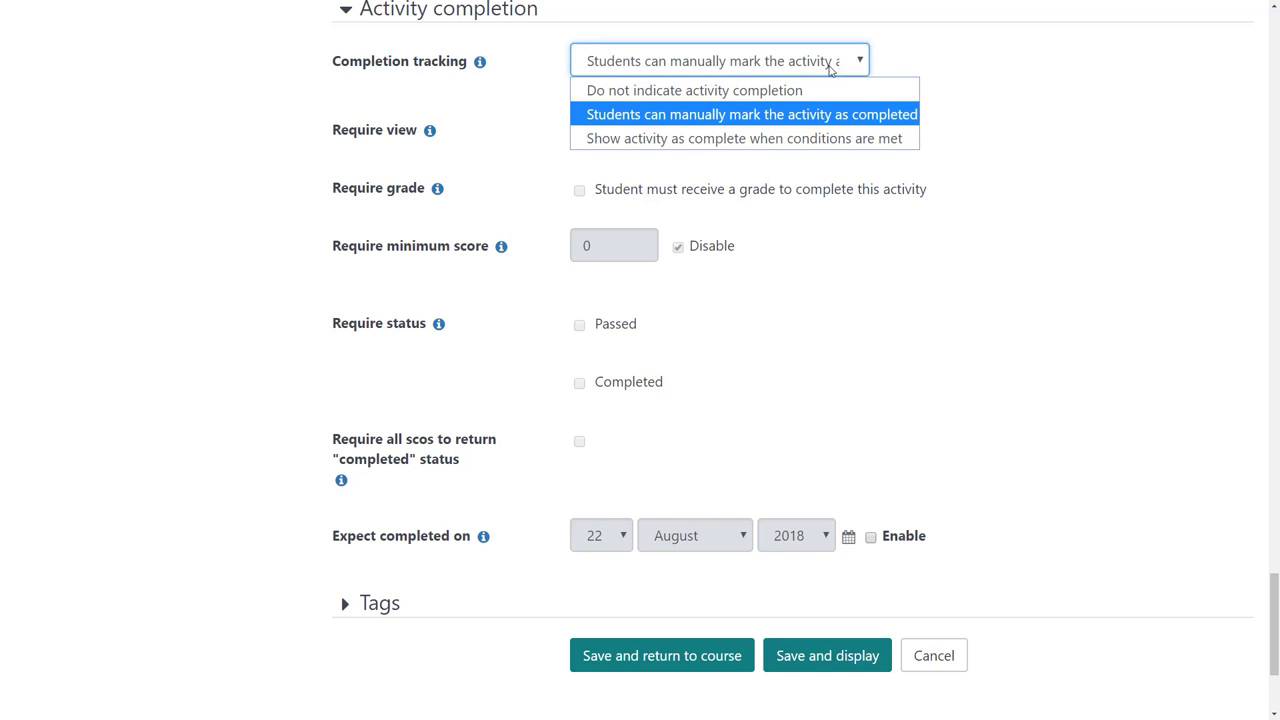
{"action": "left_click", "coordinate": [816, 139]}
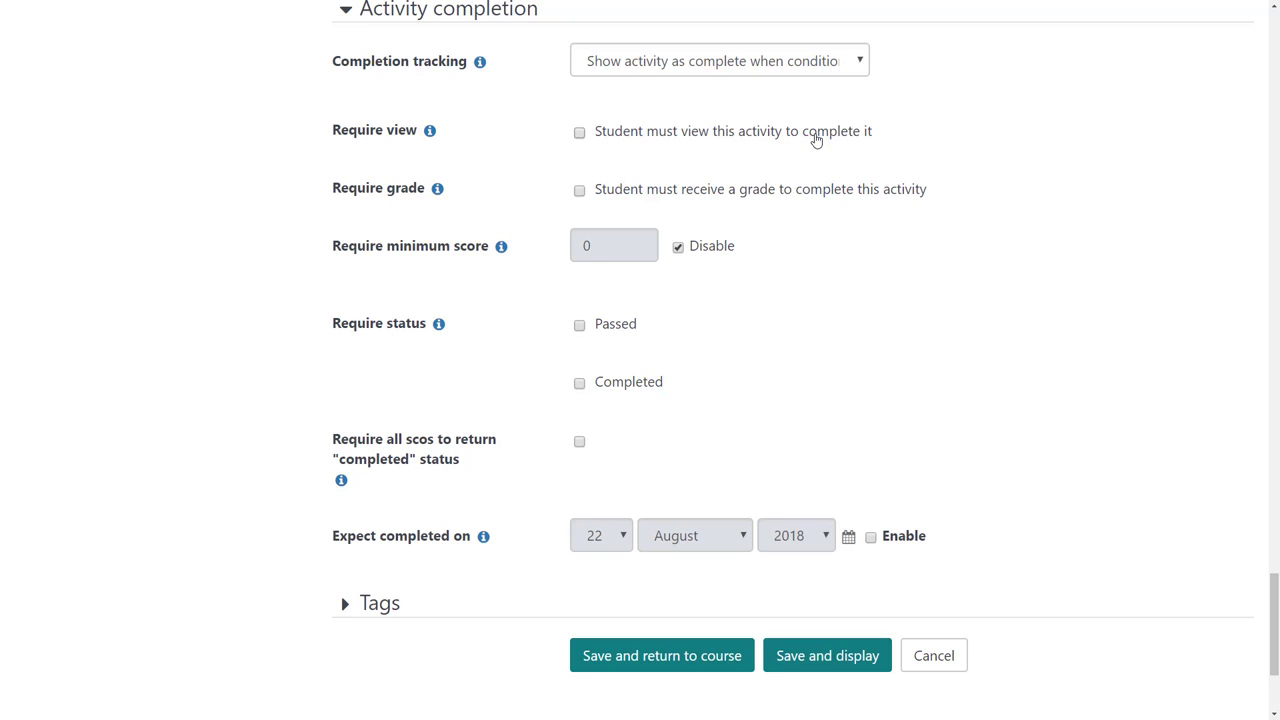
{"action": "left_click", "coordinate": [579, 326]}
{"action": "left_click", "coordinate": [680, 668]}
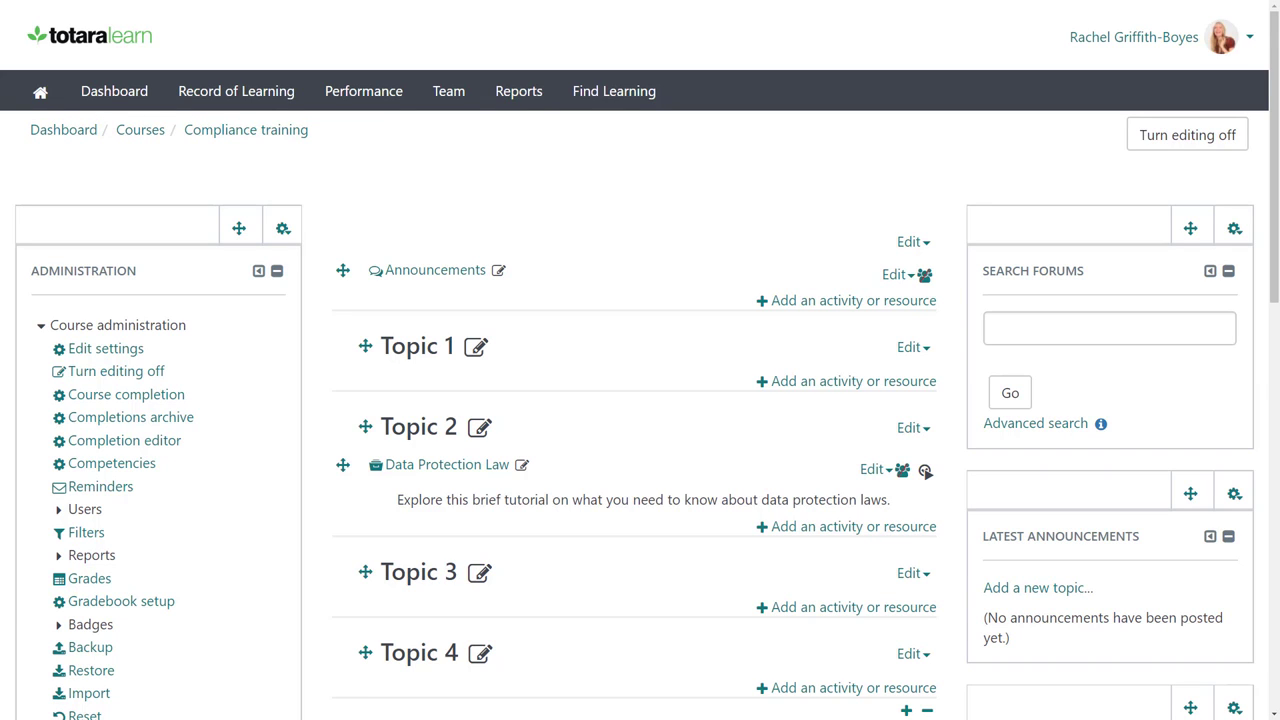
Drop the file Data Protection Law.zip into Topic 2 of the course and upload it as a SCORM package
{"action": "left_click_drag", "start_coordinate": [120, 630], "coordinate": [449, 532]}
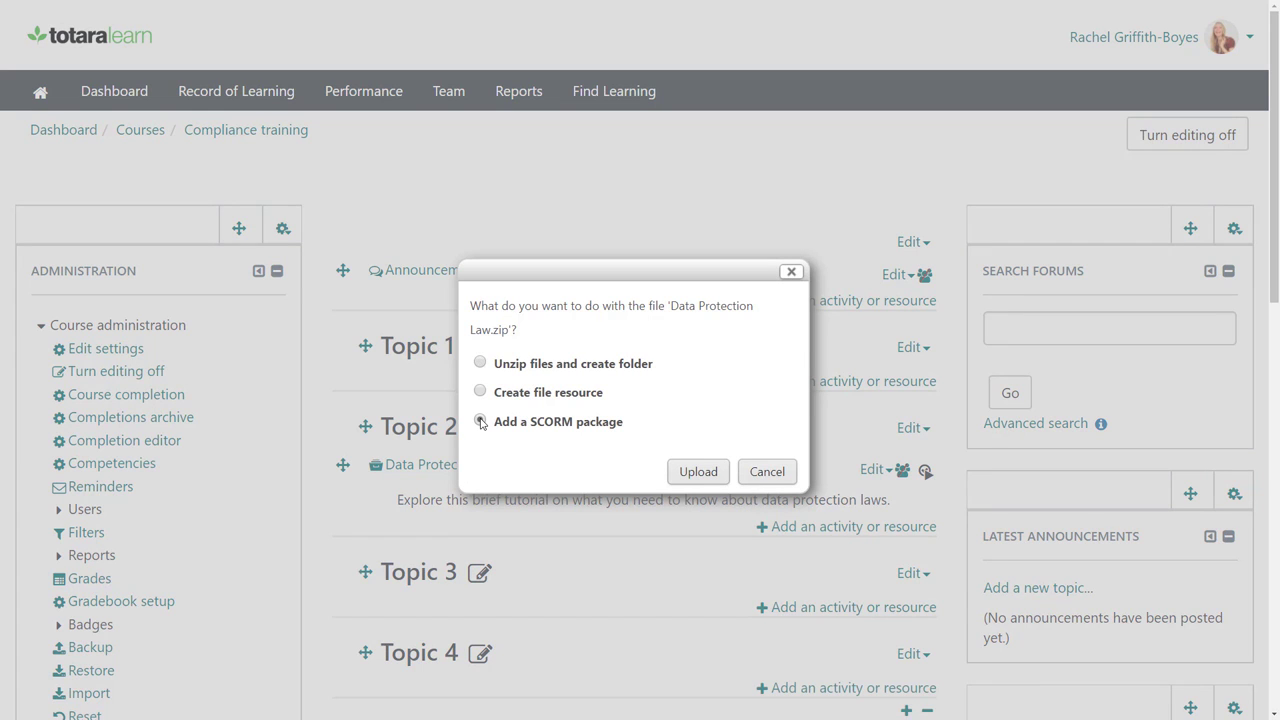
{"action": "left_click", "coordinate": [698, 471]}
{"action": "scroll", "coordinate": [698, 479], "scroll_direction": "down", "scroll_amount": 4}
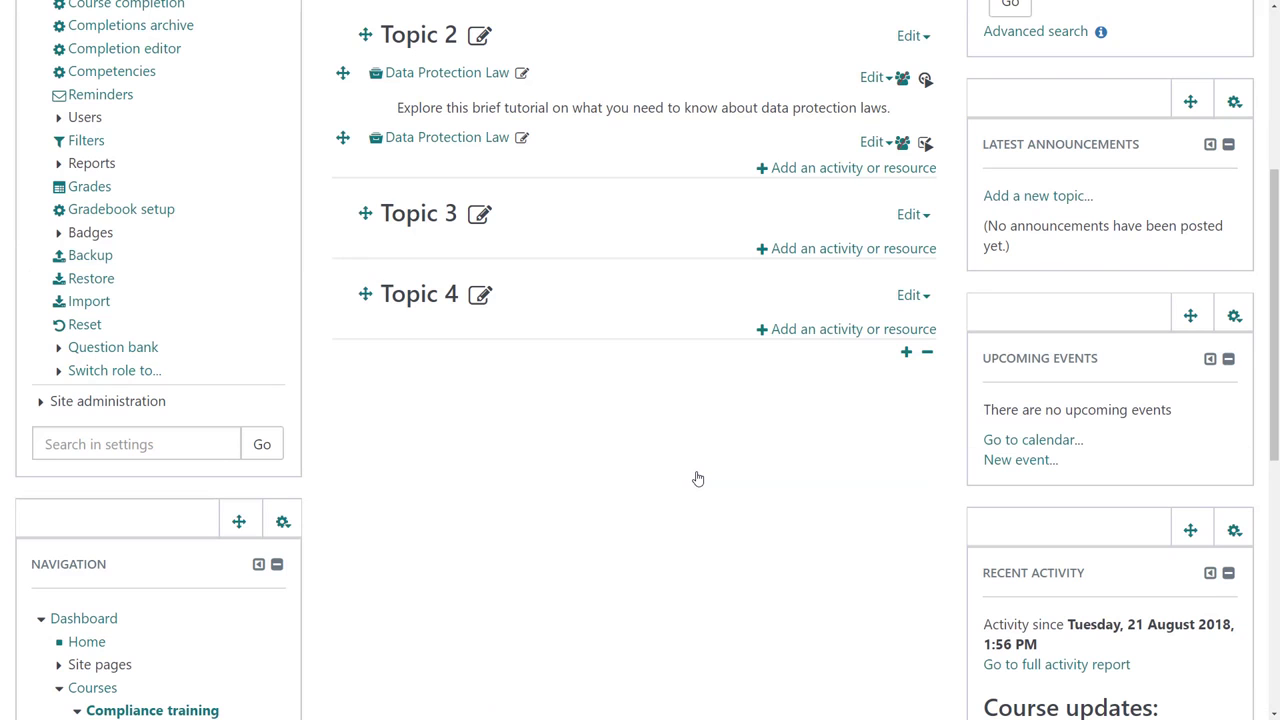